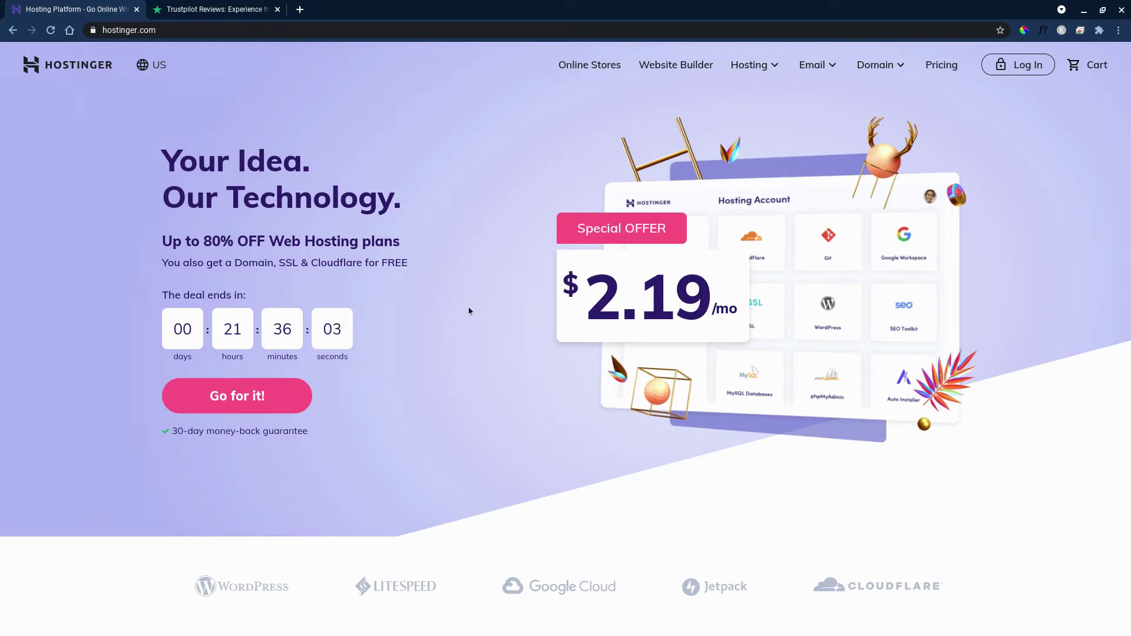
Search 'hostinger' on Trustpilot and open its 4.4-rated review page
click(231, 16)
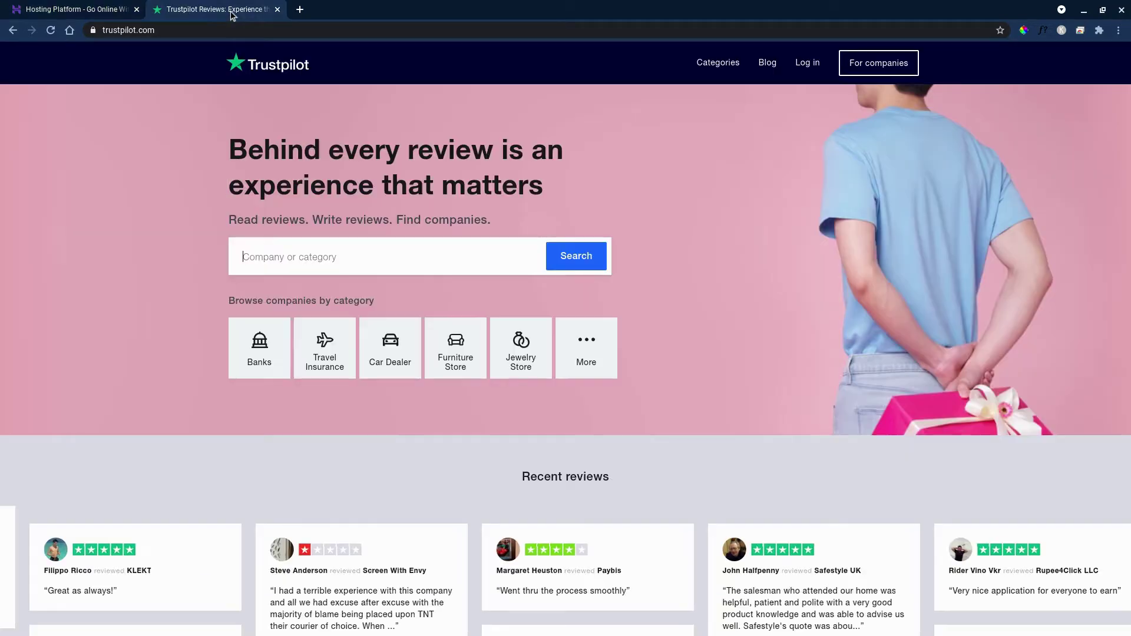
click(339, 255)
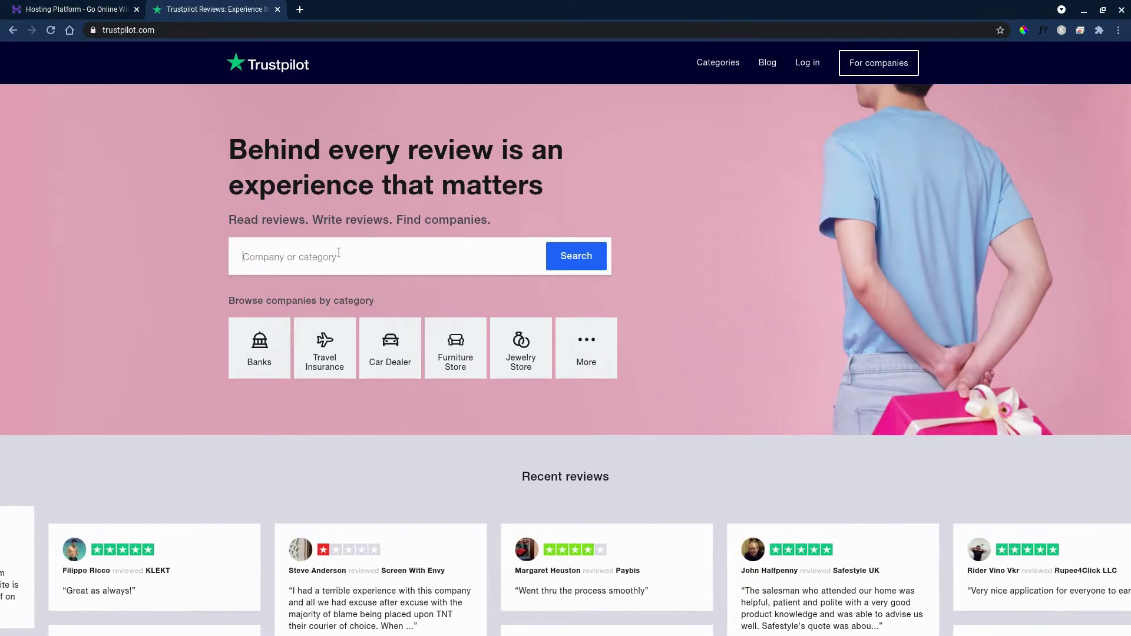
text(hostinger)
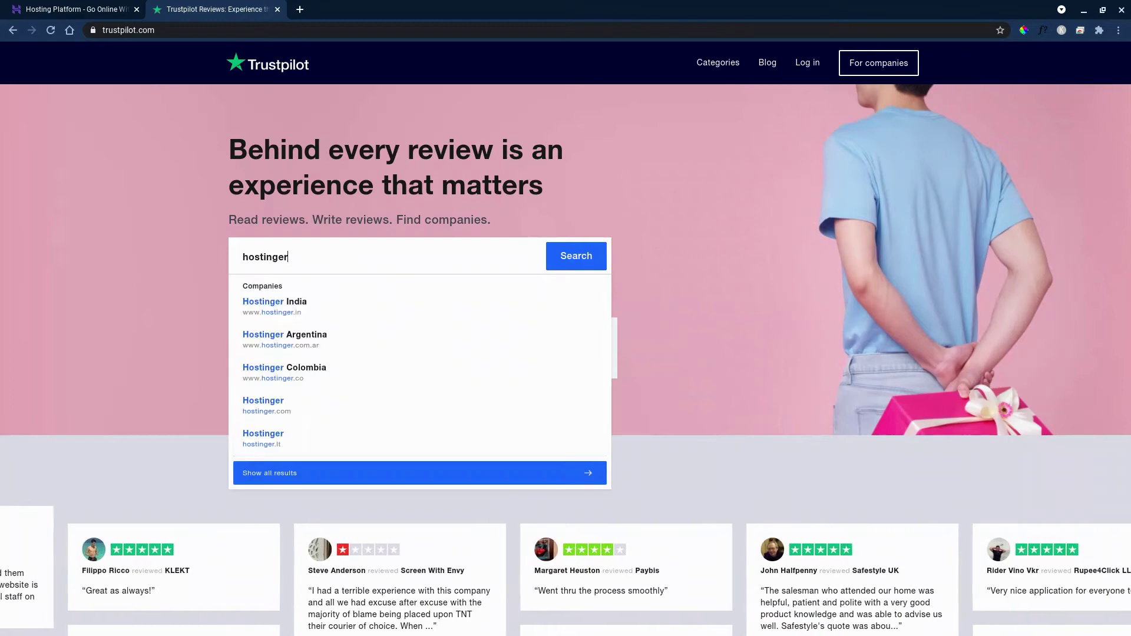
click(325, 407)
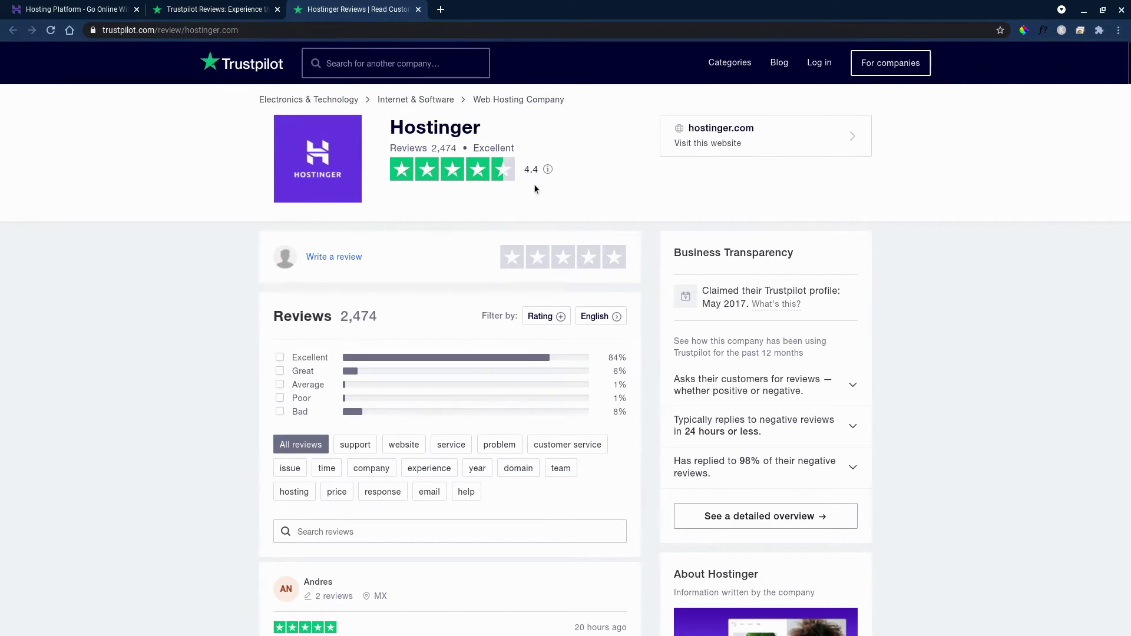
Compare against Bluehost's 2.7 'Poor' Trustpilot rating, then close that review tab
click(396, 68)
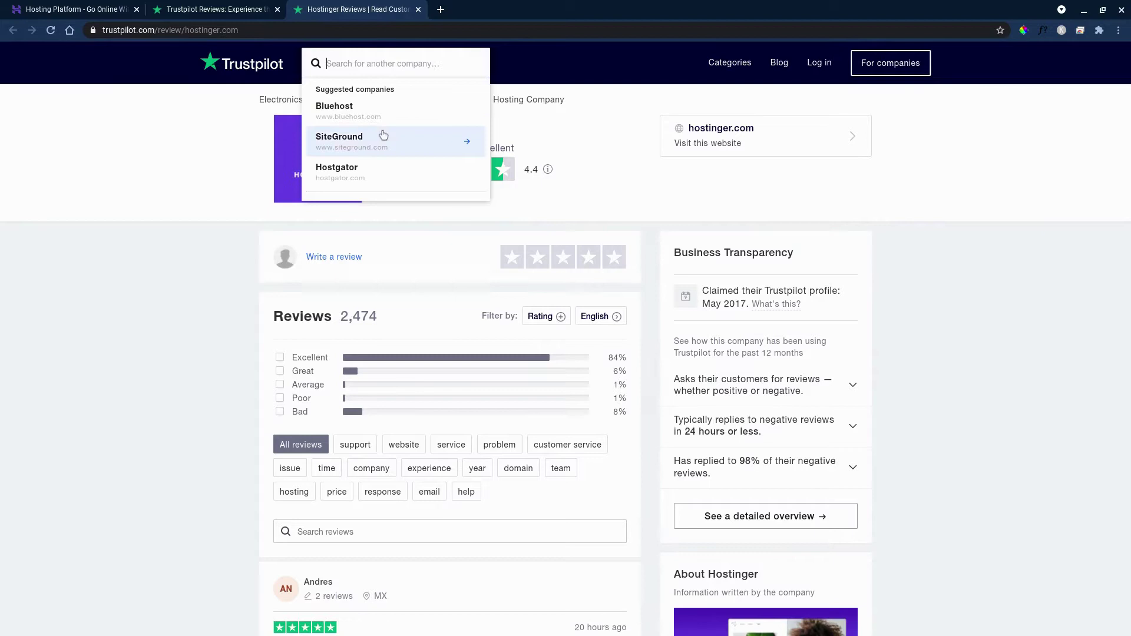
click(399, 118)
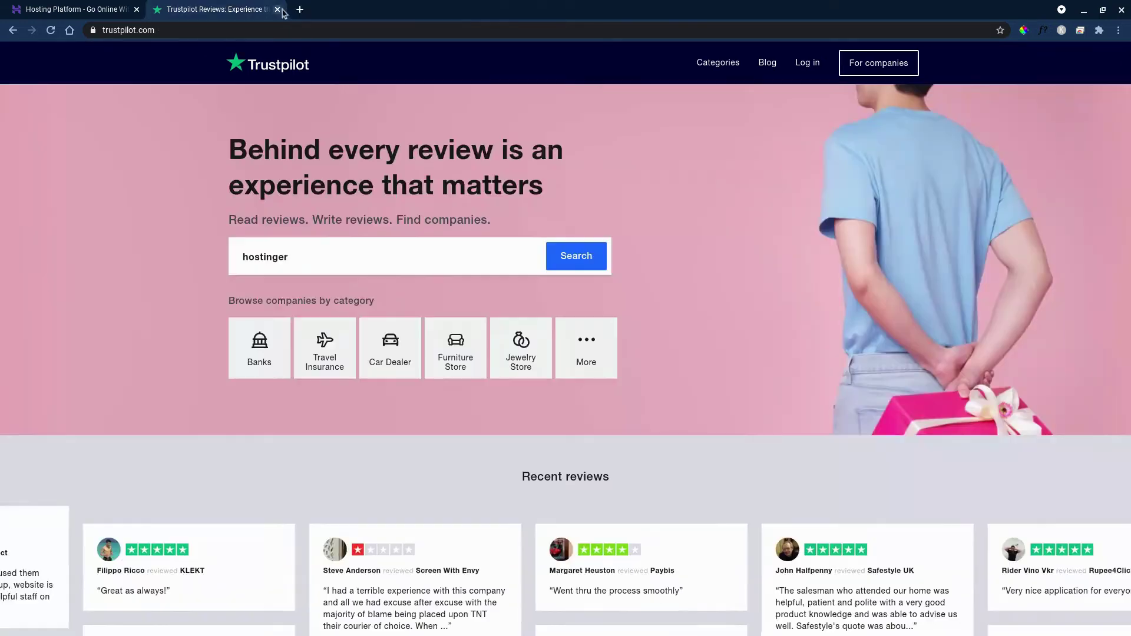
middle_click(317, 9)
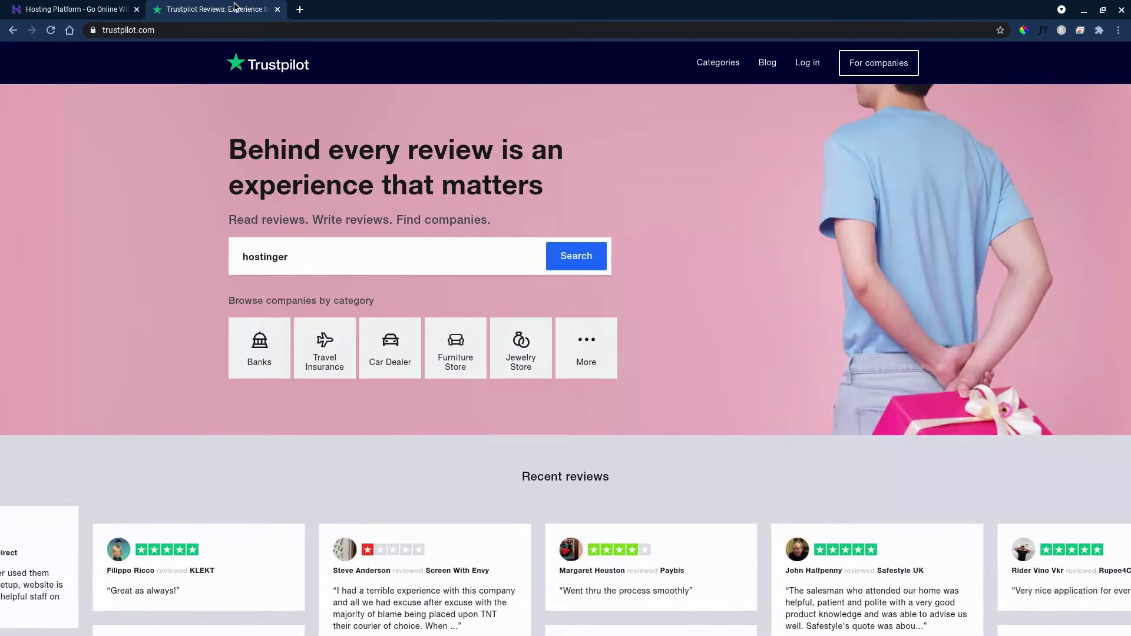
Close Trustpilot and bring up the Single $0.99, Premium $2.19 and Business $3.99 plan cards
middle_click(234, 5)
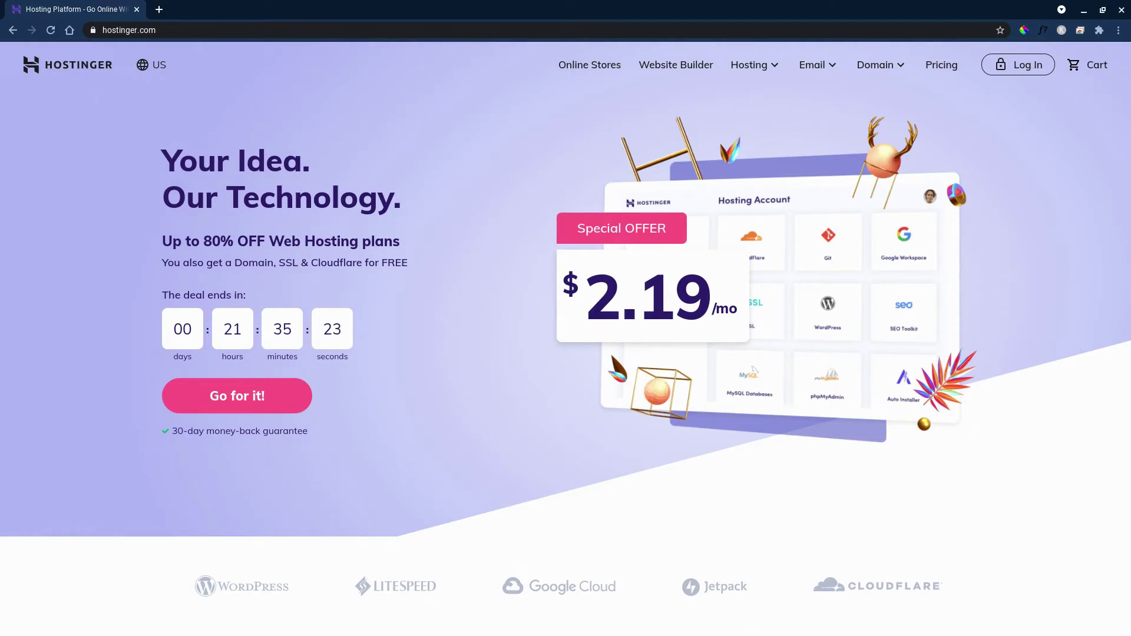
scroll(1060, 383, down, 10)
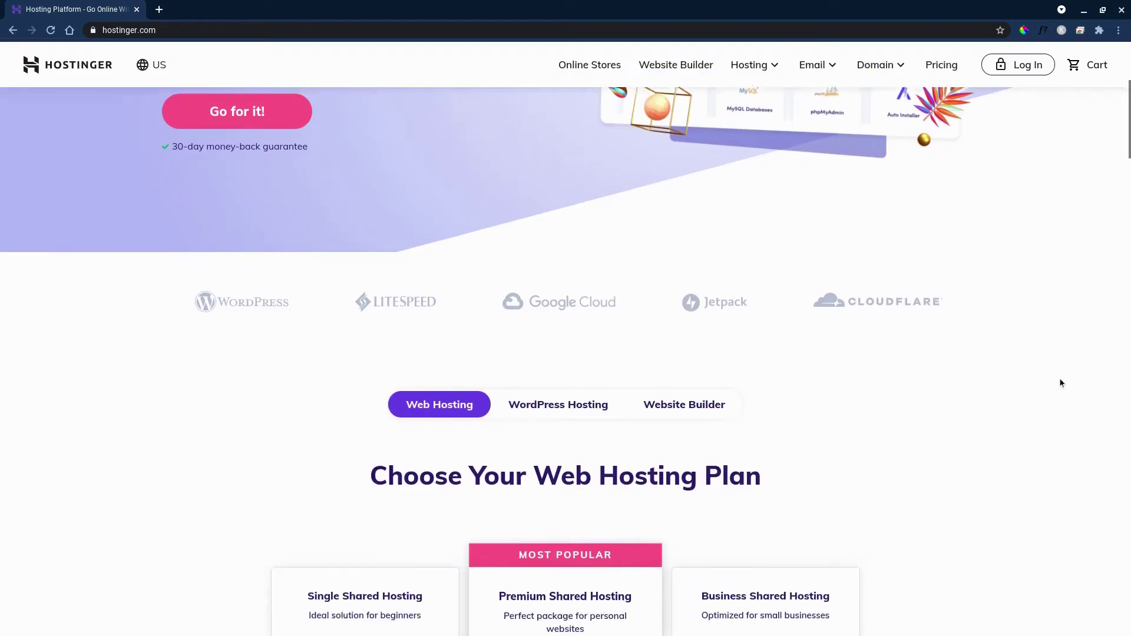
scroll(1059, 383, down, 2)
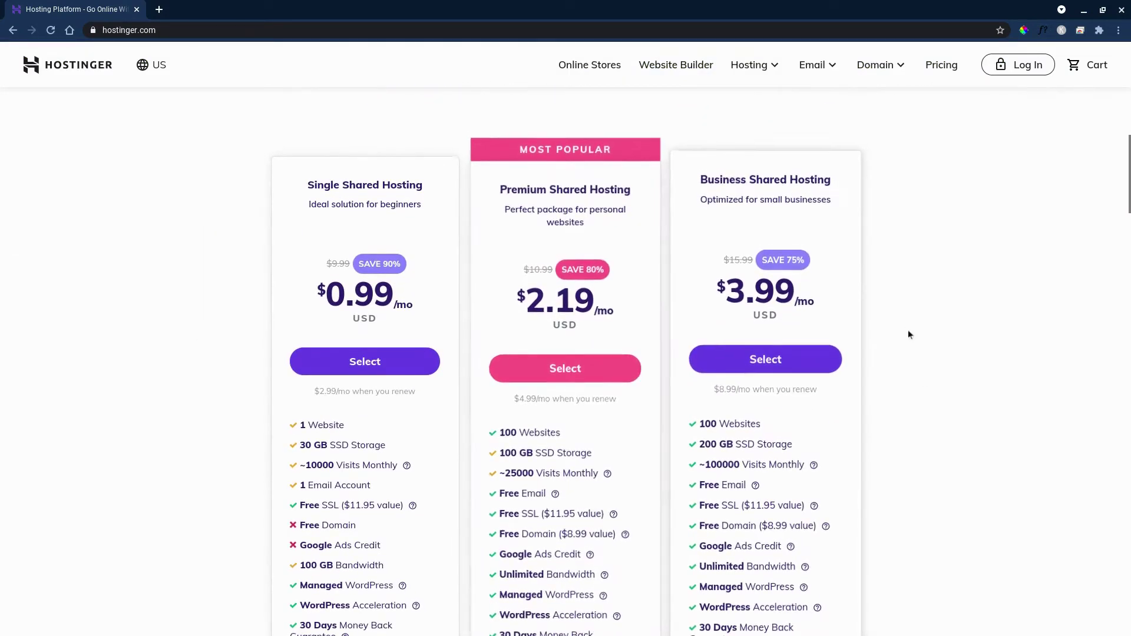
scroll(901, 382, down, 1)
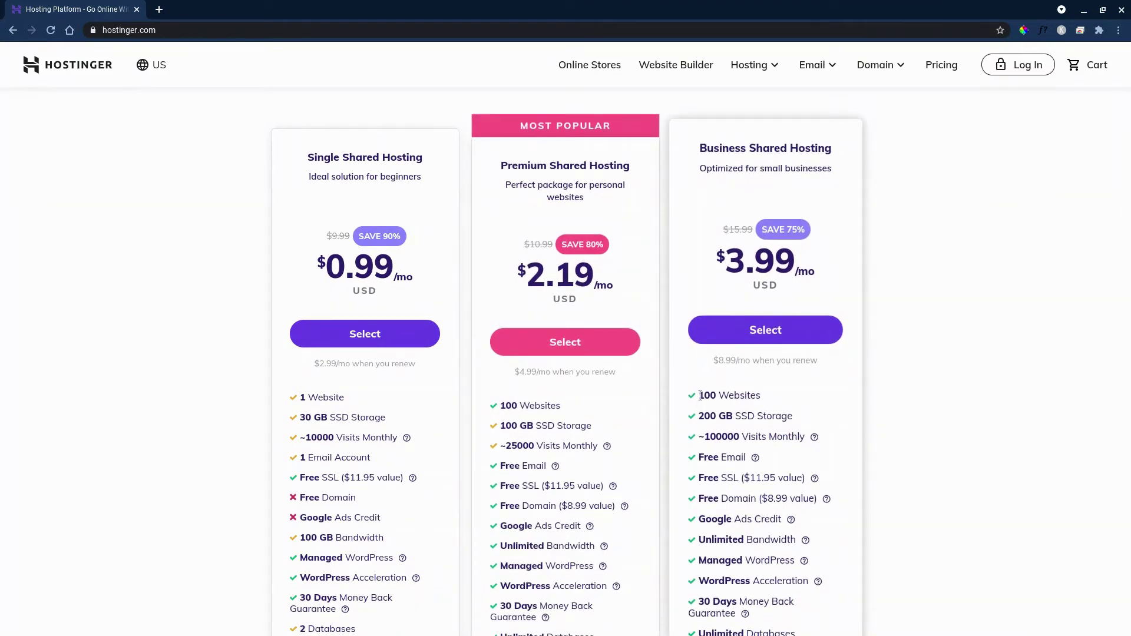
scroll(883, 383, down, 2)
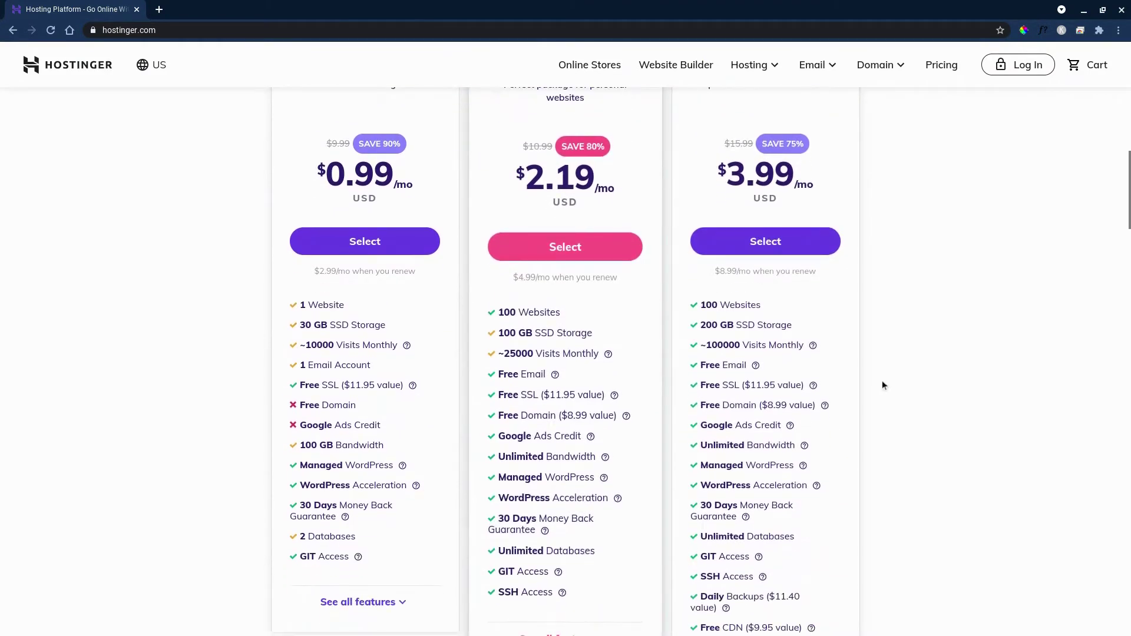
scroll(882, 380, down, 2)
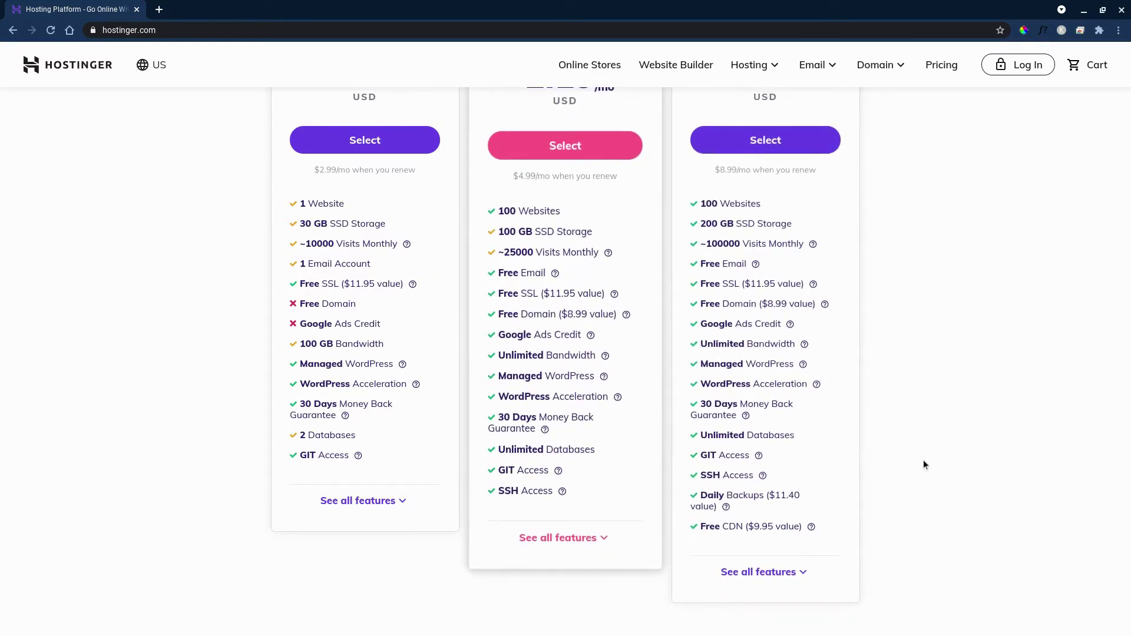
scroll(924, 464, up, 3)
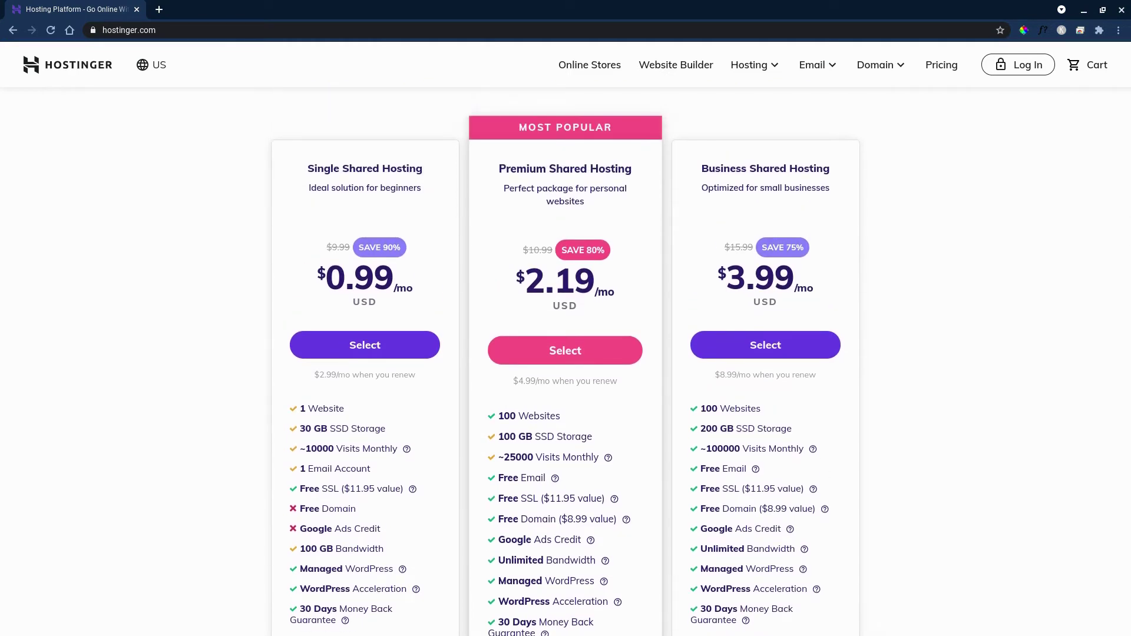
scroll(924, 464, up, 1)
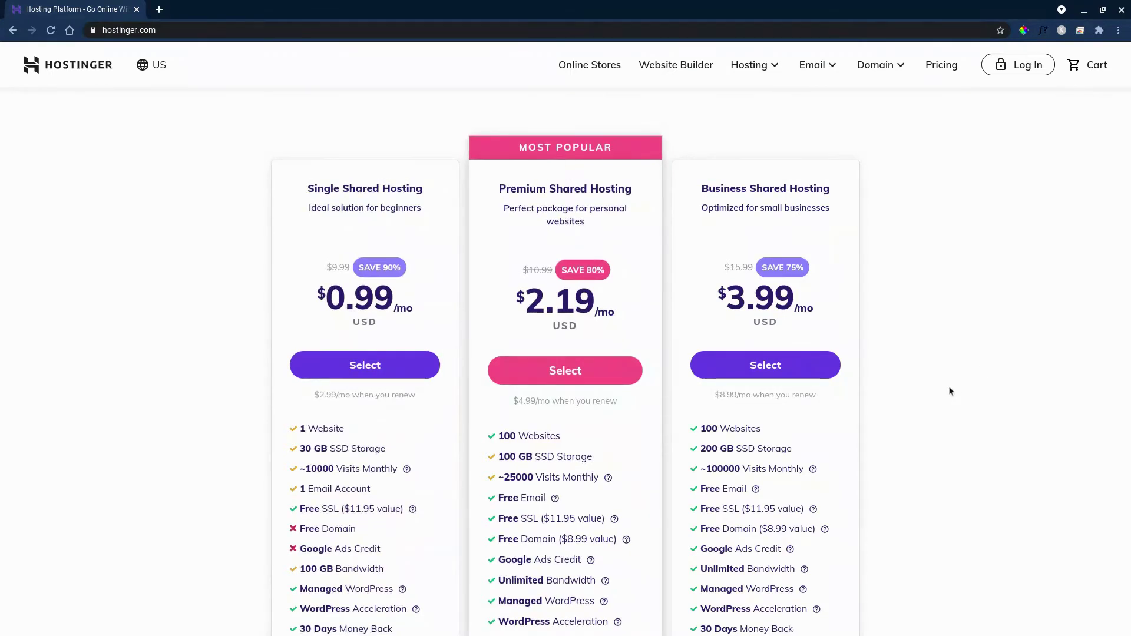
Select Business Shared Hosting for 48 months and review the $239.40 total with $47.88 taxes
click(797, 367)
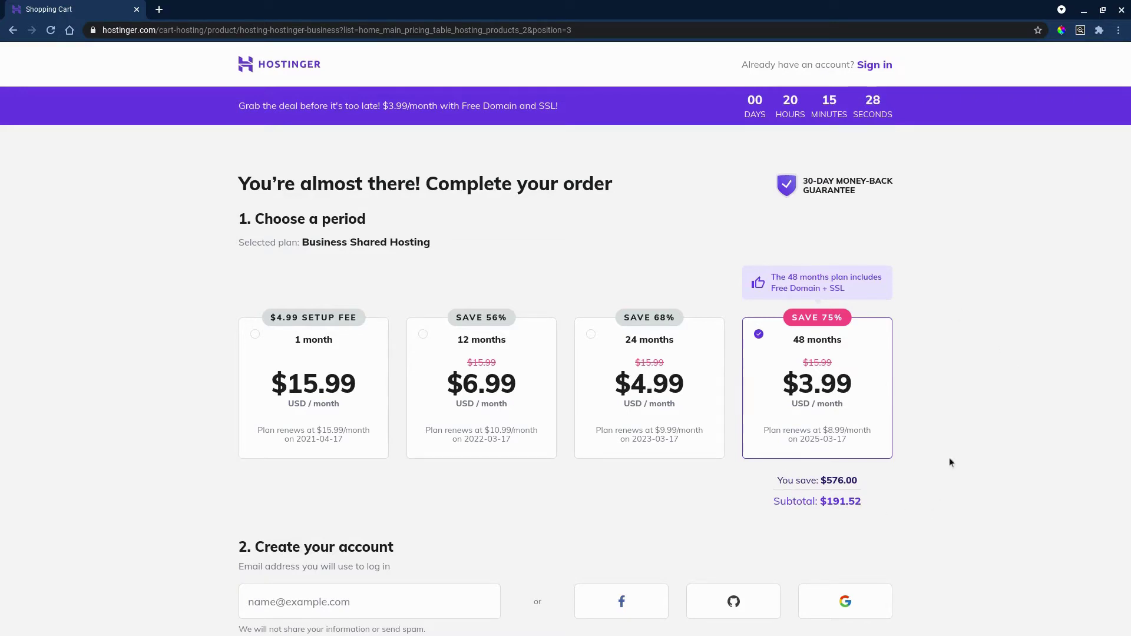
scroll(991, 312, down, 5)
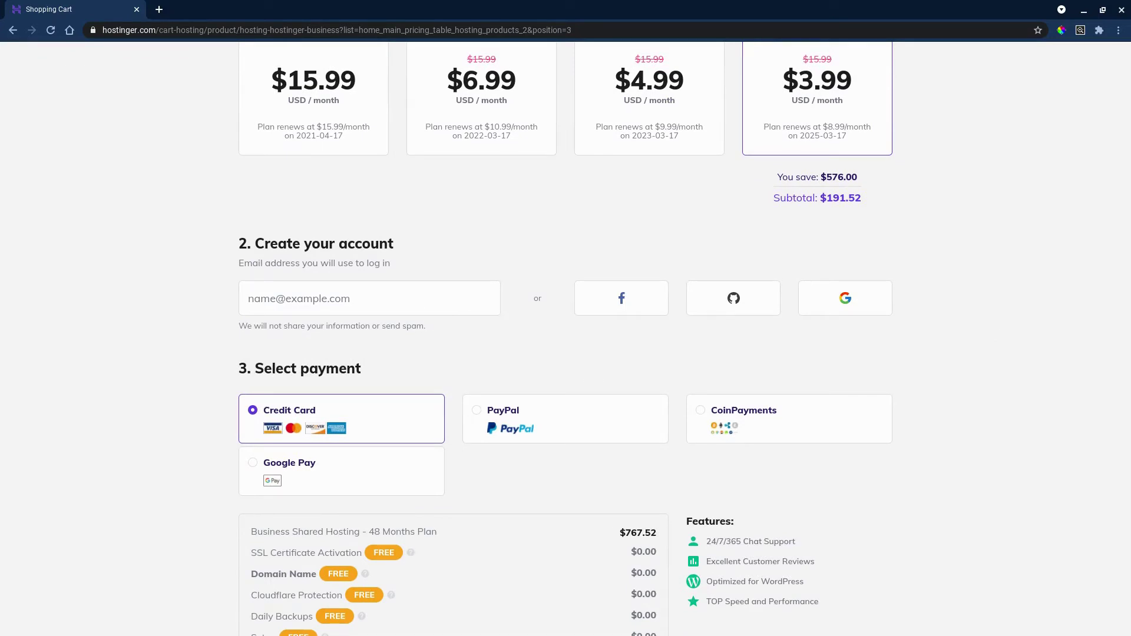
scroll(457, 350, down, 2)
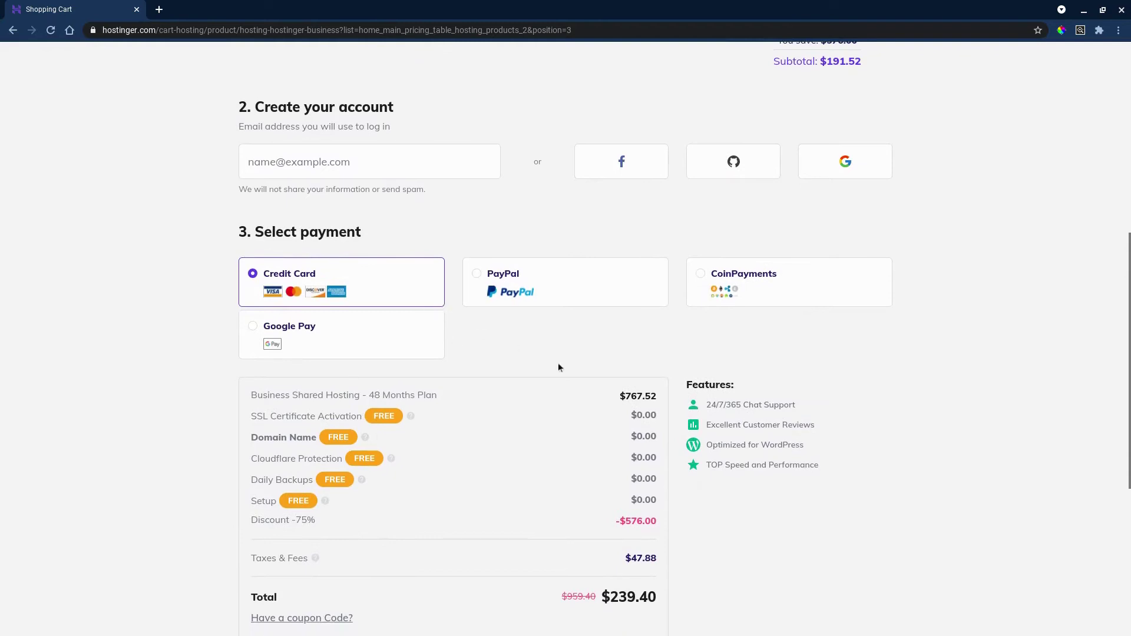
scroll(558, 365, down, 4)
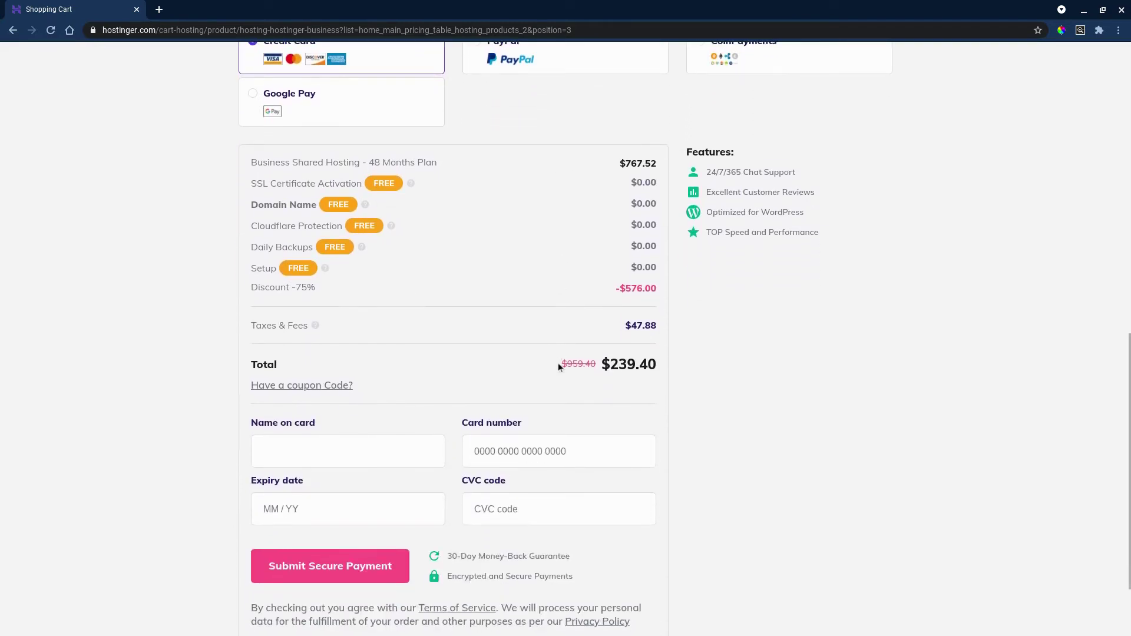
drag(251, 326, 339, 338)
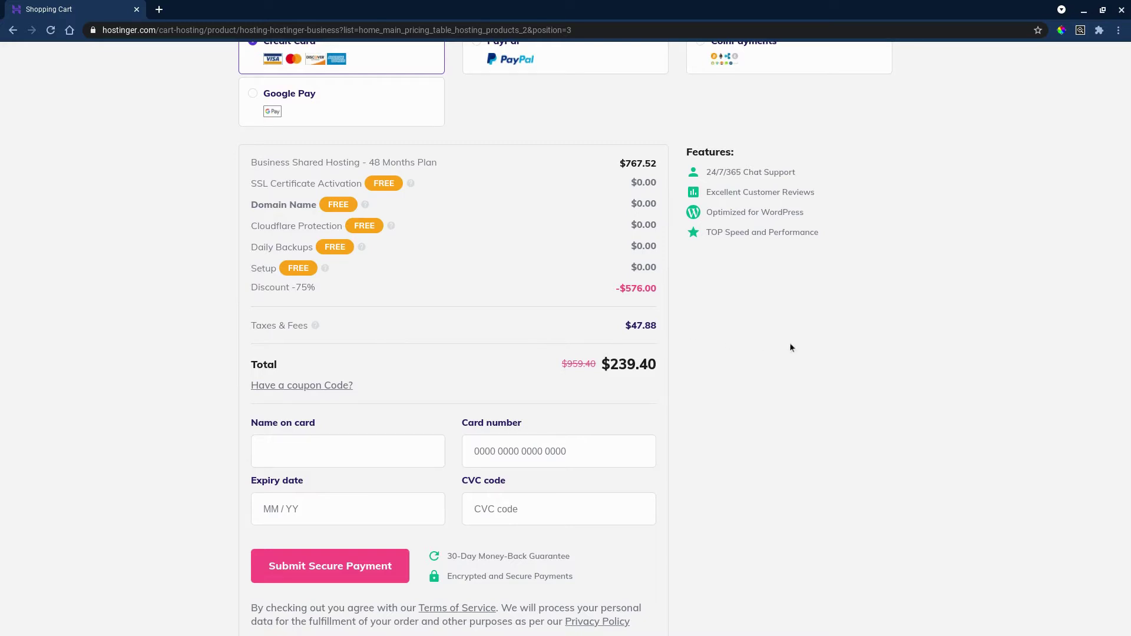
scroll(790, 346, down, 2)
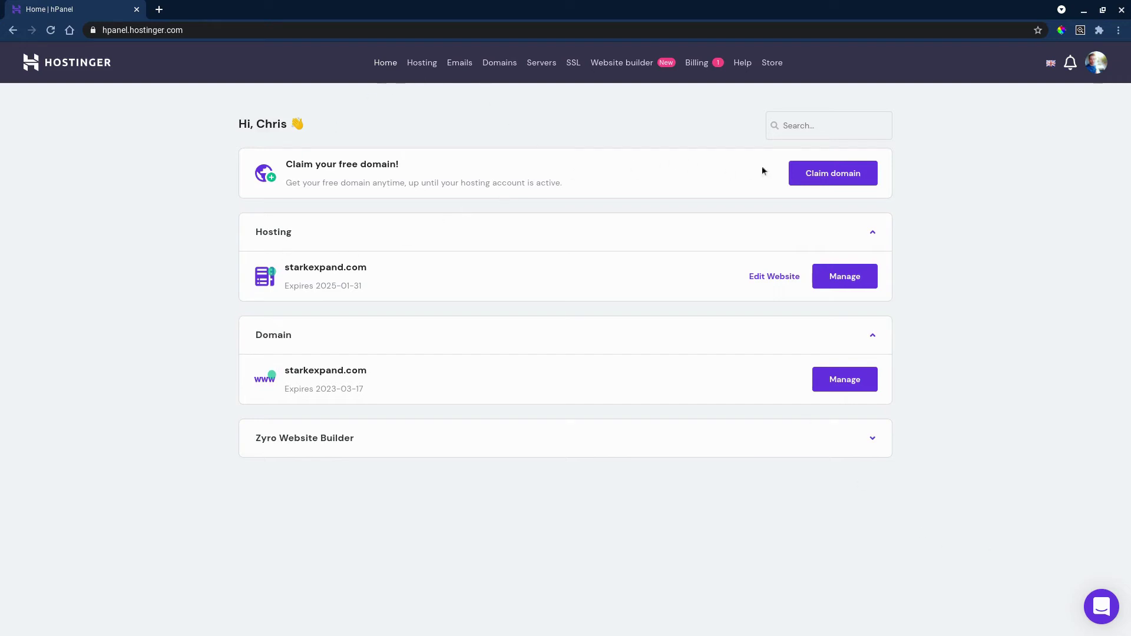
click(846, 178)
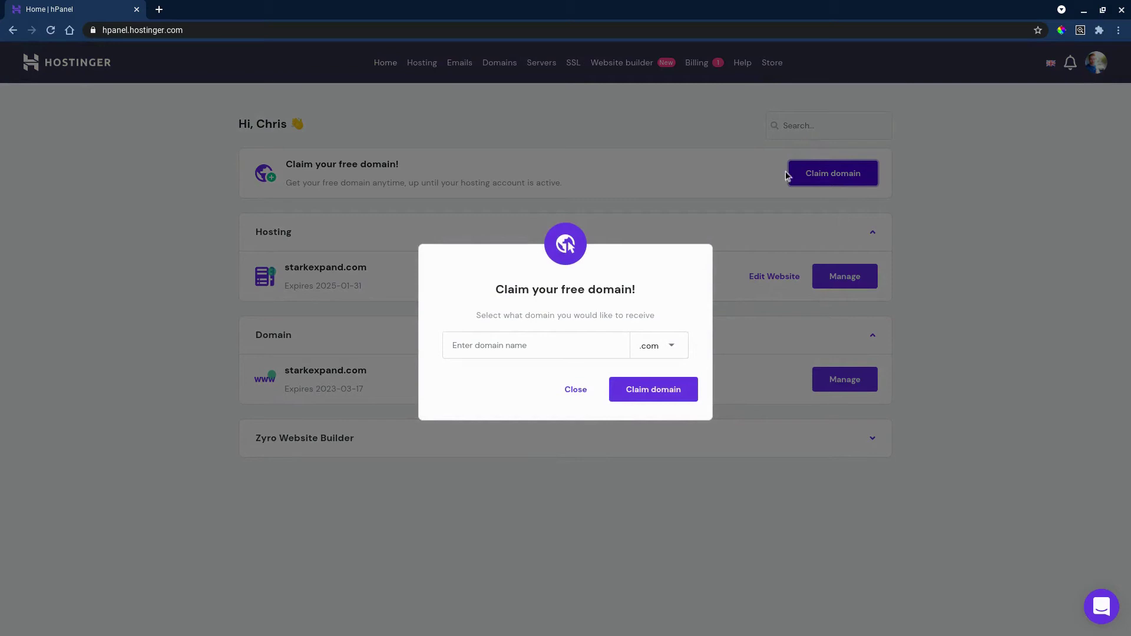
click(506, 343)
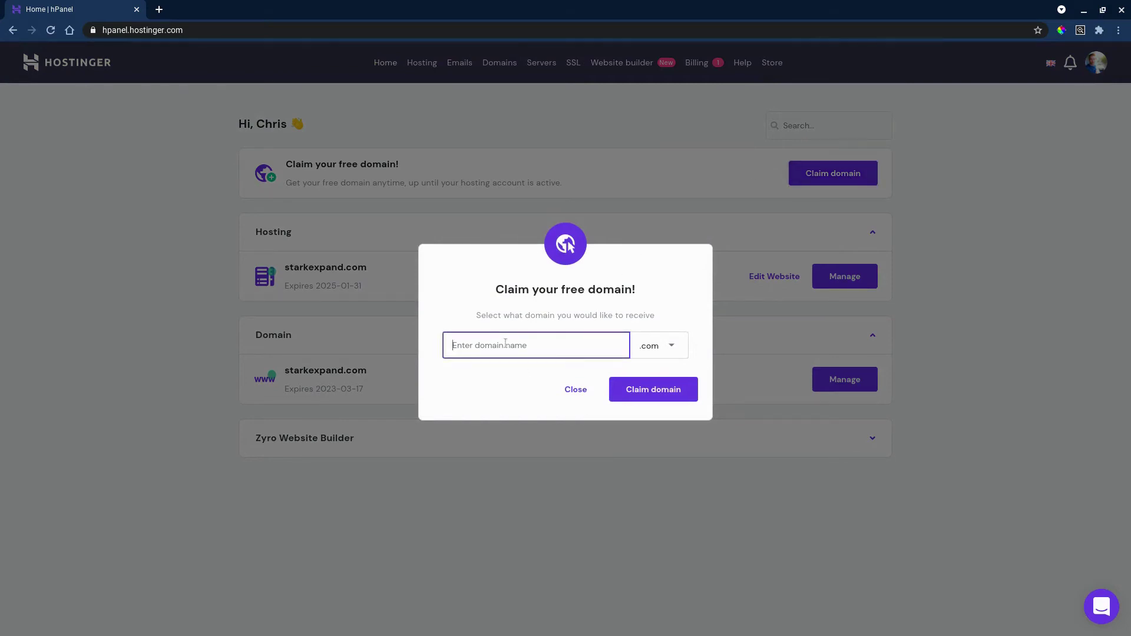
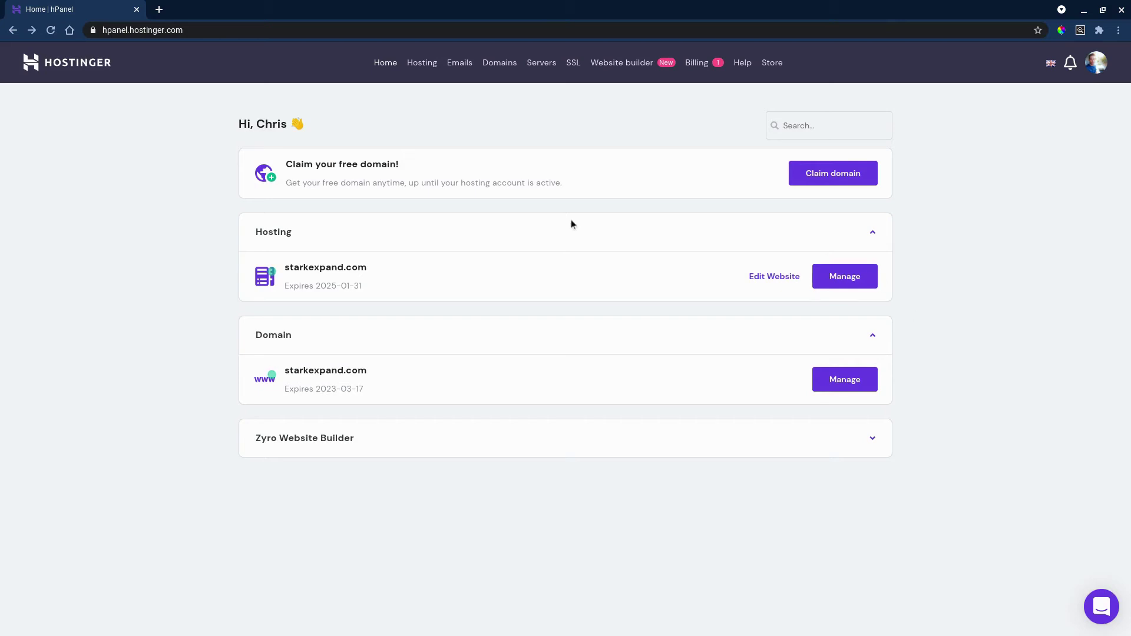
Open the Auto Installer from starkexpand.com's hosting management page, showing WordPress installed
click(860, 275)
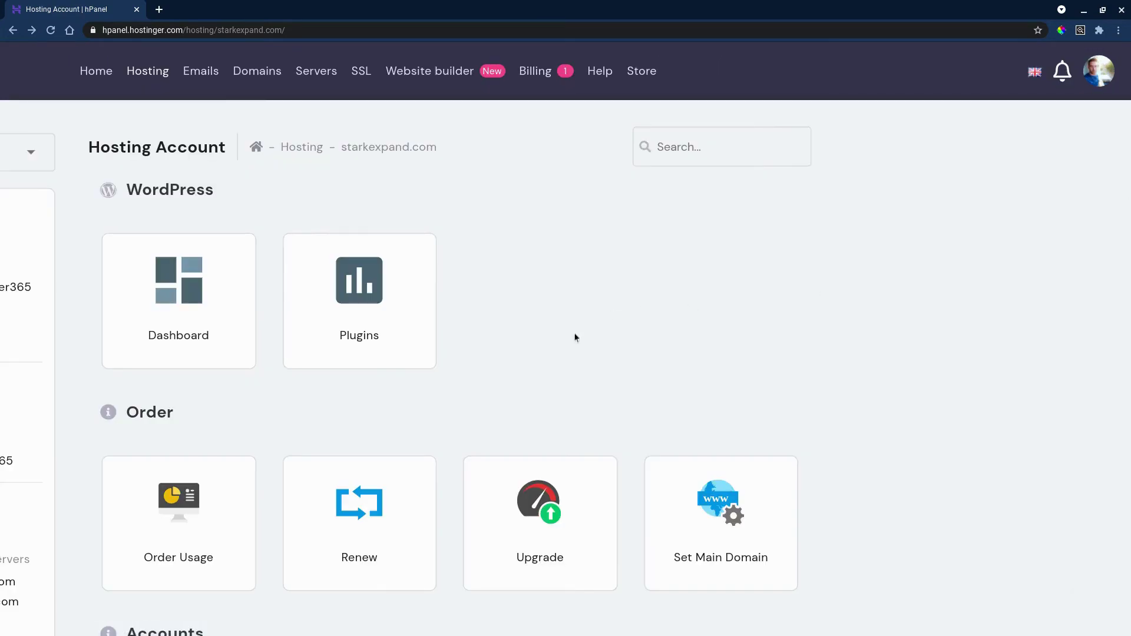
scroll(460, 420, down, 20)
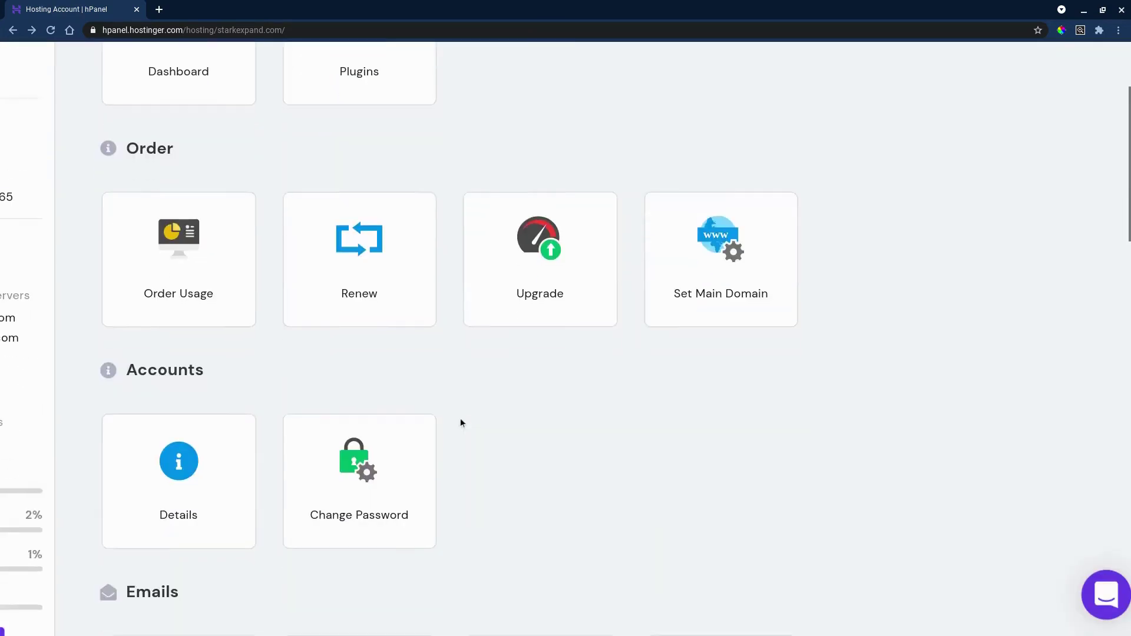
scroll(460, 419, down, 3)
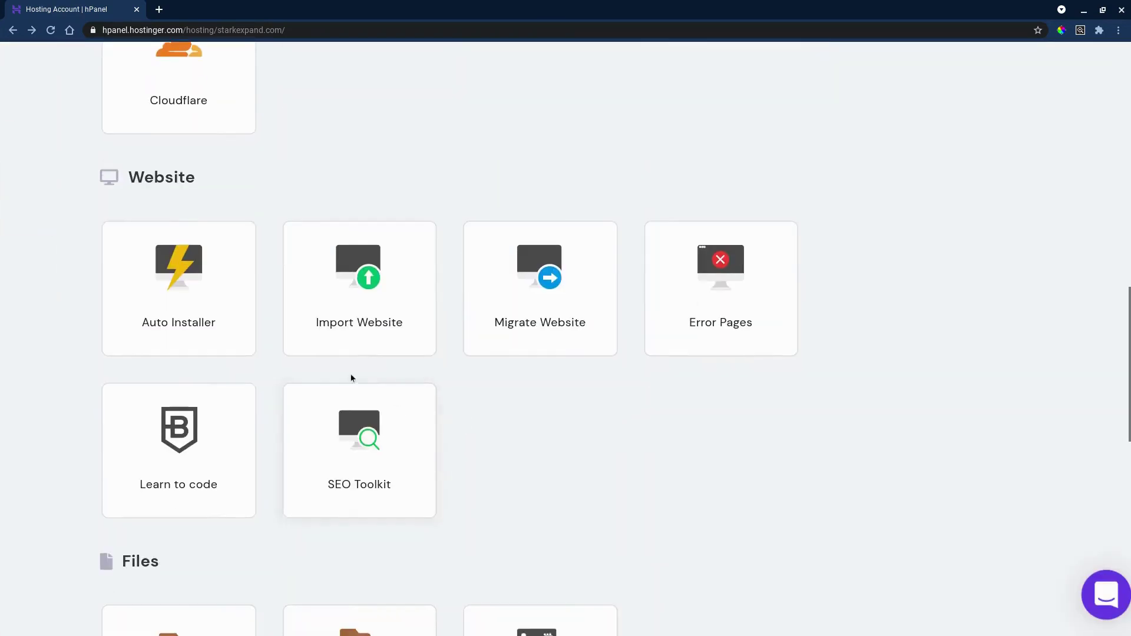
click(240, 324)
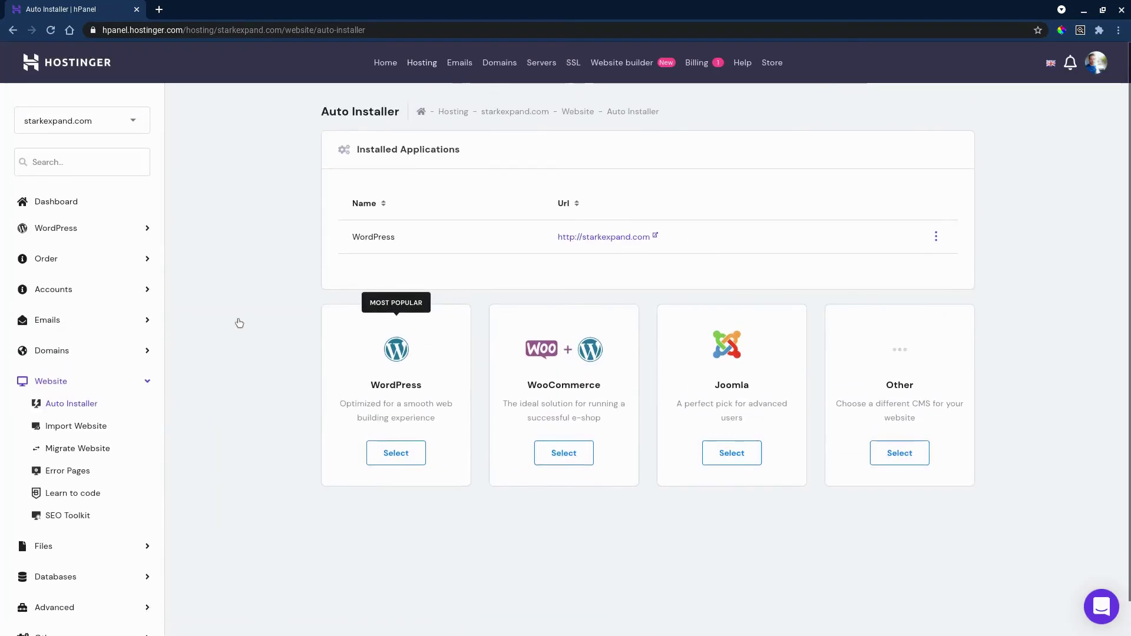
Open WordPress for starkexpand.com and review Core and Speed & Security: LiteSpeed active, SSL and Cloudflare on
click(420, 454)
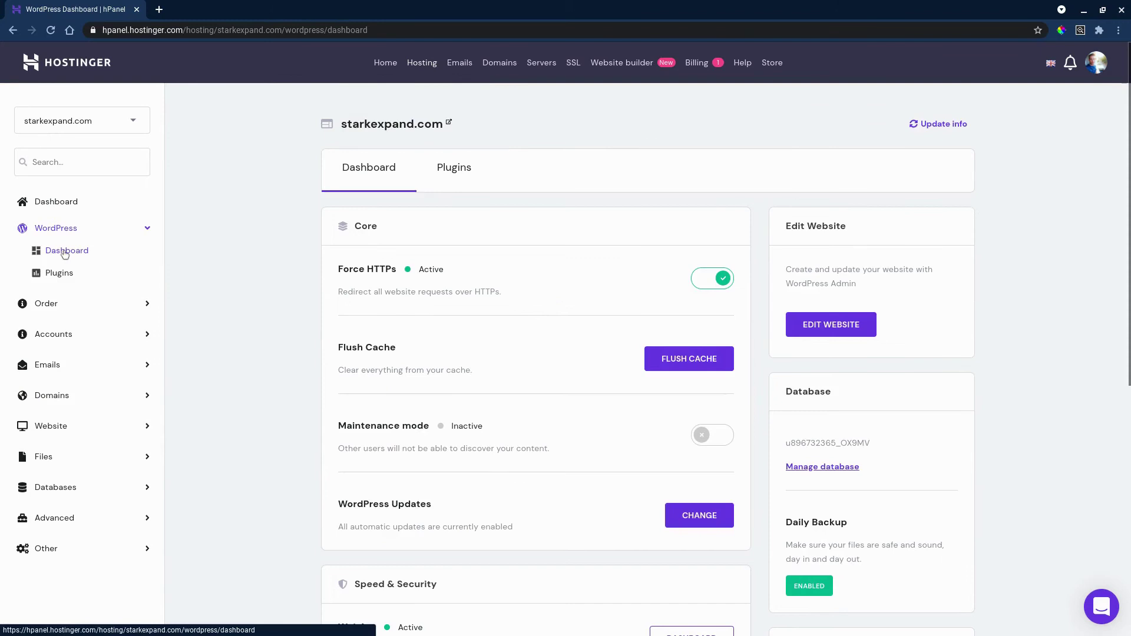
scroll(992, 404, down, 6)
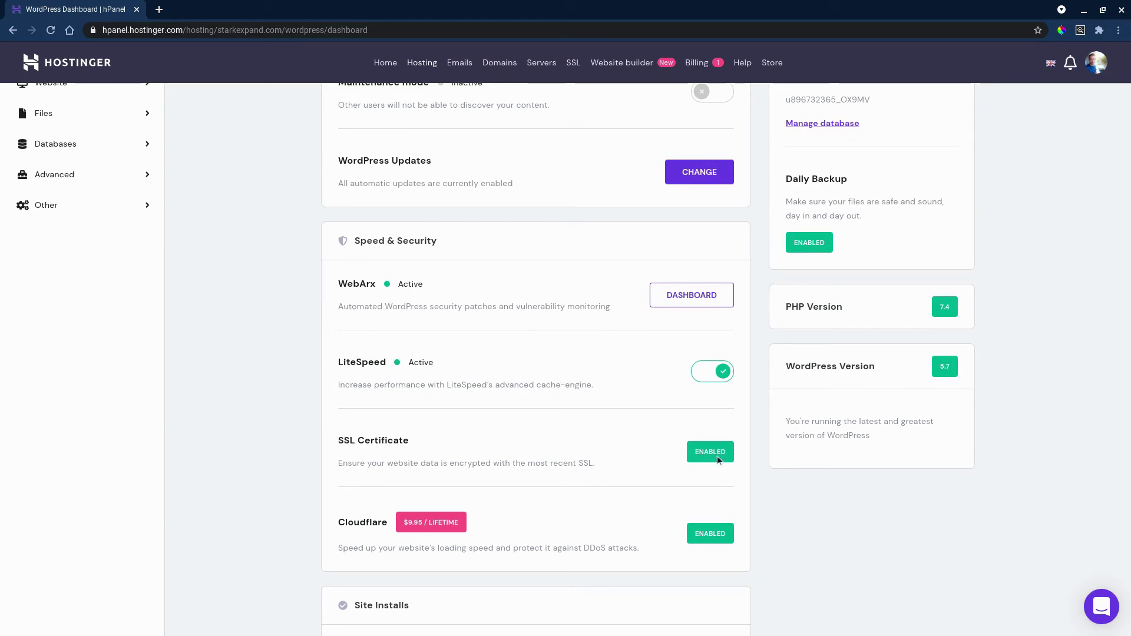
scroll(732, 461, down, 1)
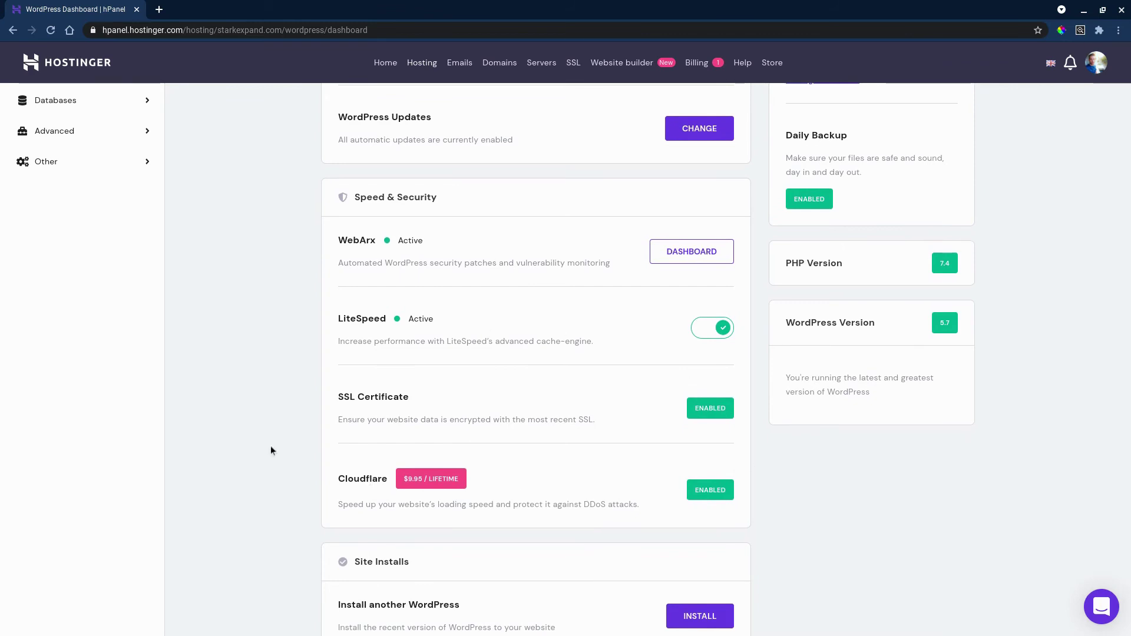
scroll(271, 445, up, 5)
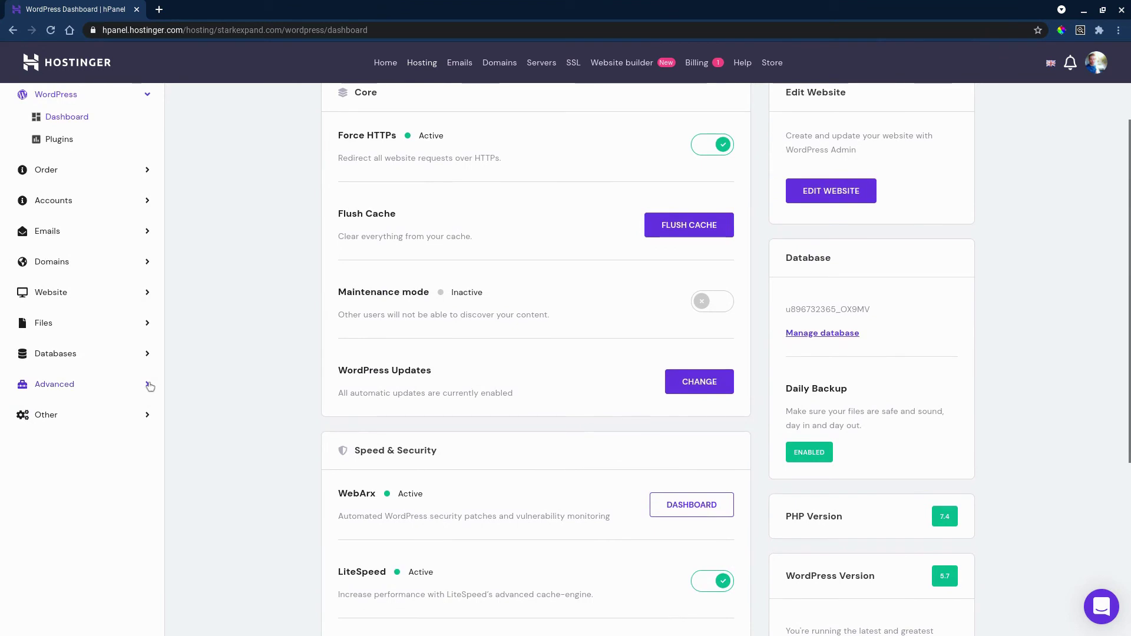
View the Cache Manager, then open Email Accounts to review mail server settings and the existing mailbox
click(149, 385)
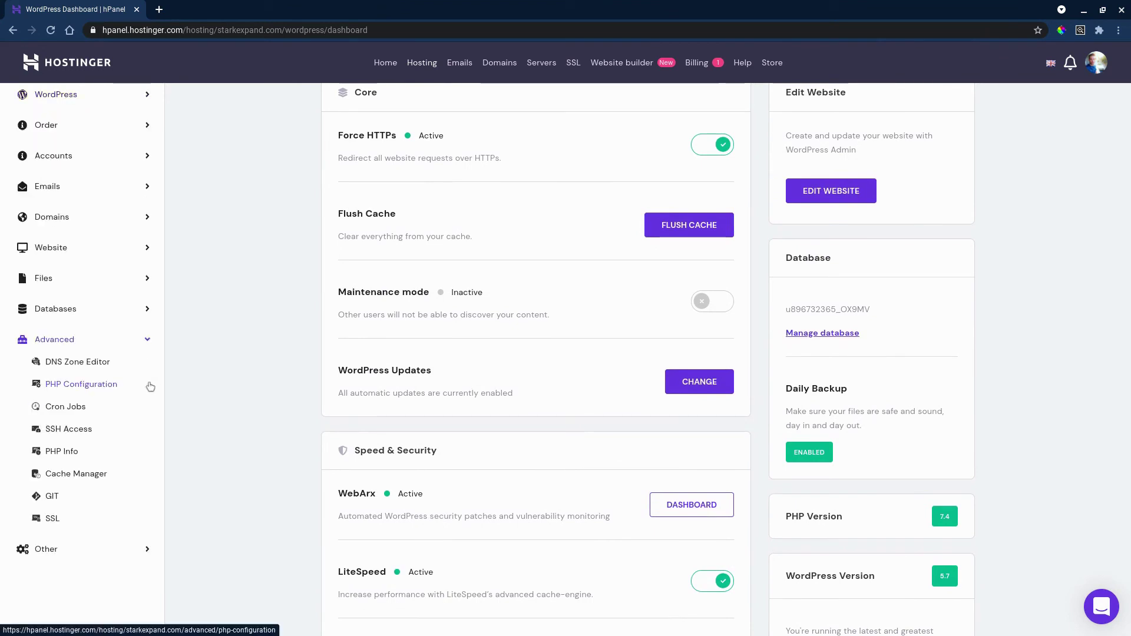
click(86, 477)
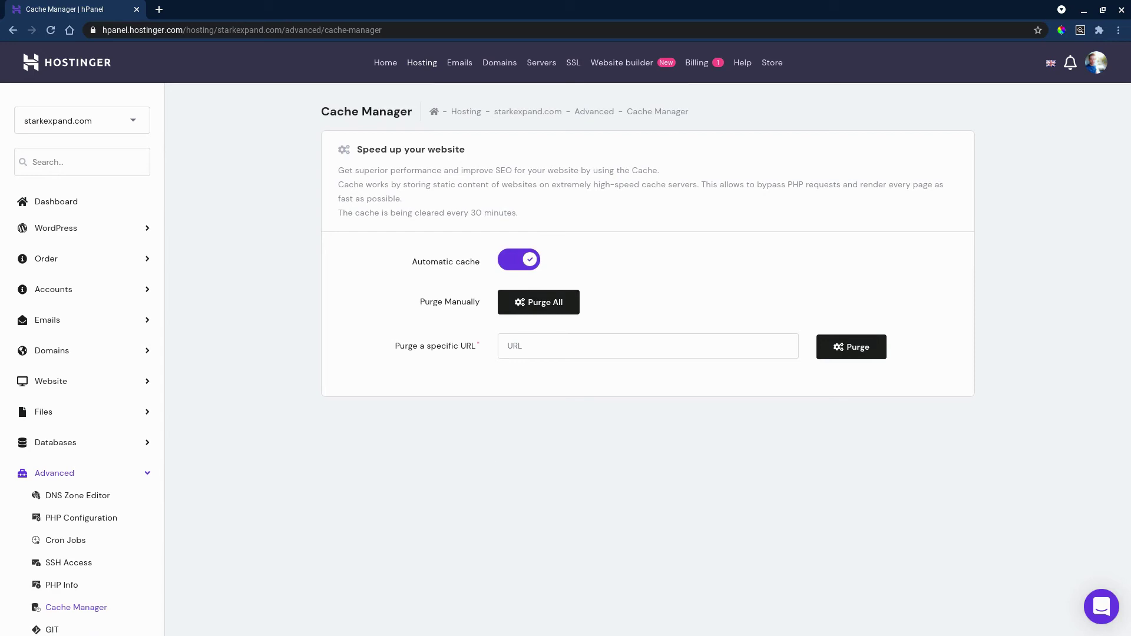
click(145, 320)
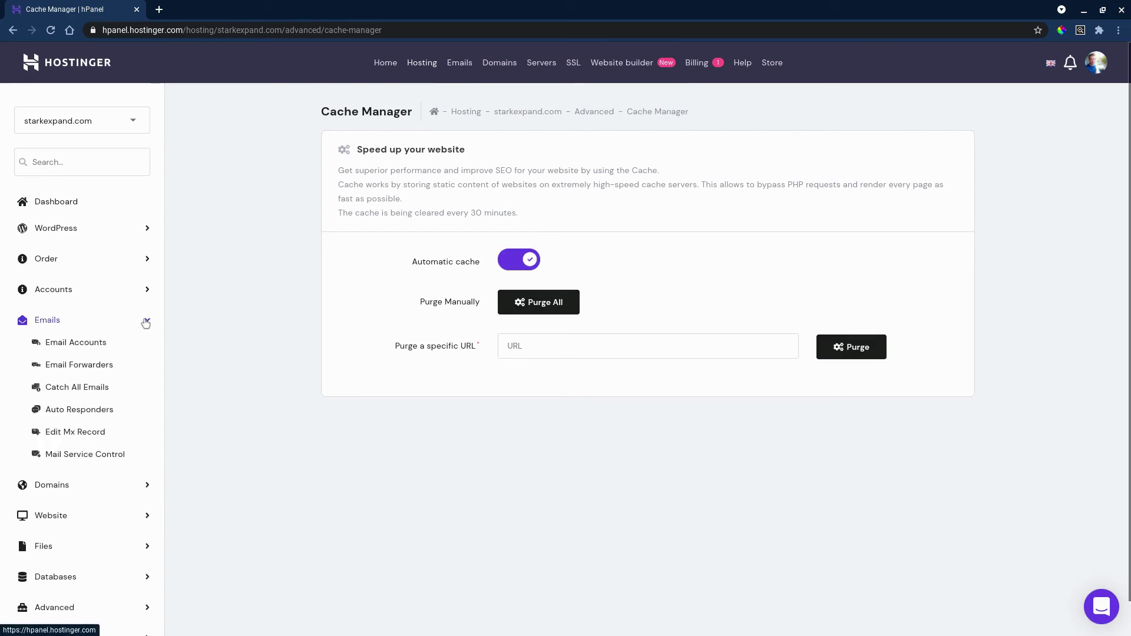
click(45, 324)
click(48, 323)
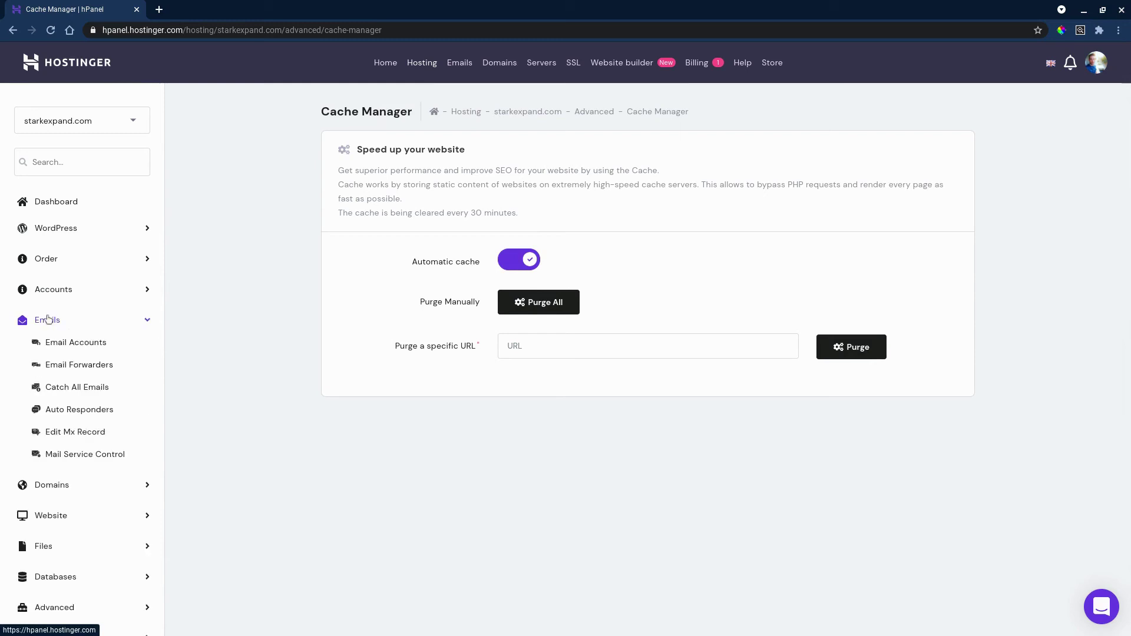
click(64, 345)
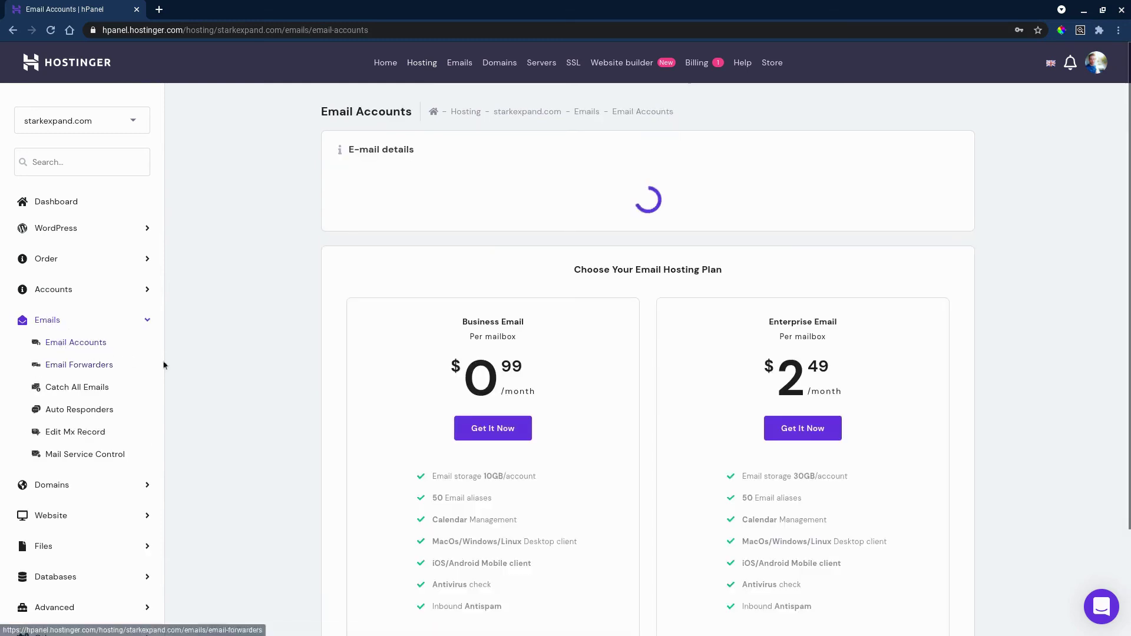
scroll(660, 372, down, 5)
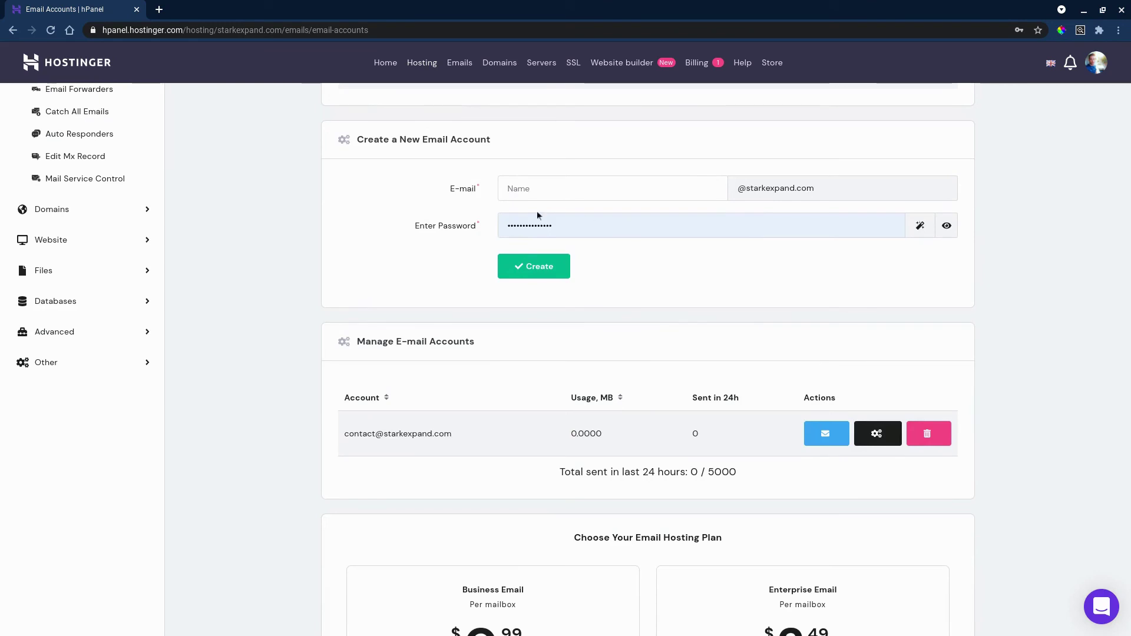
scroll(267, 415, up, 5)
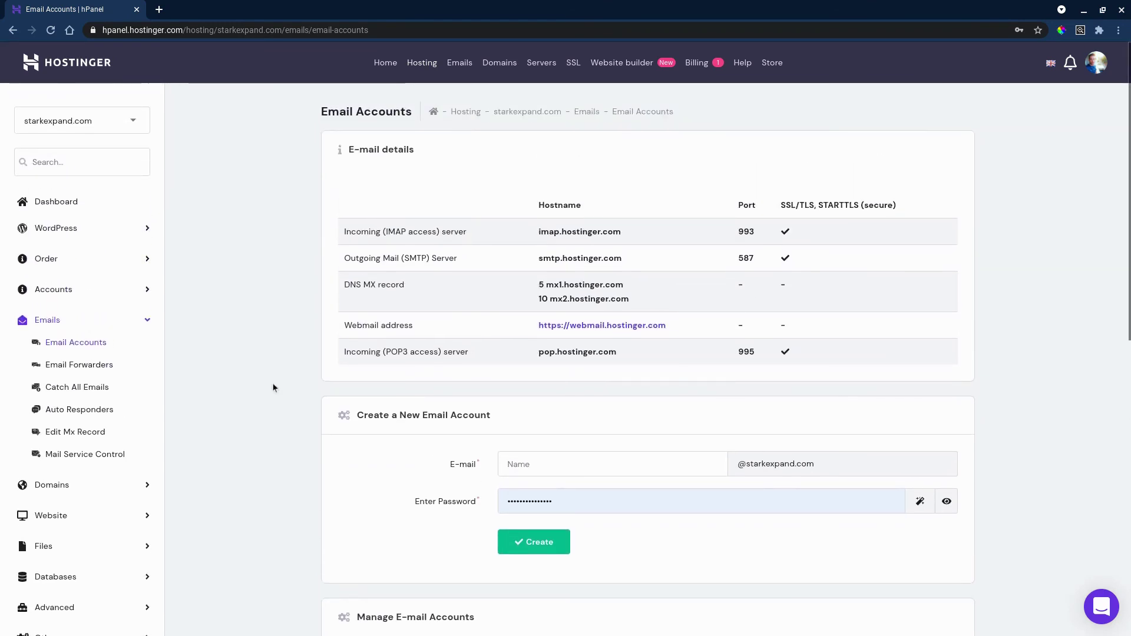
click(147, 231)
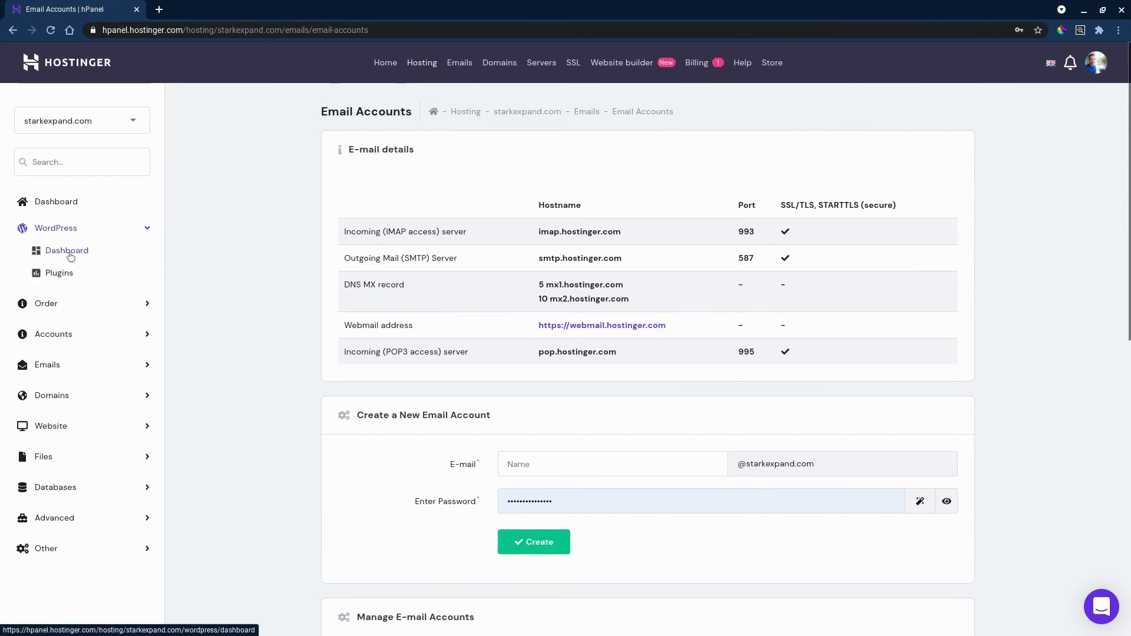
Go to WordPress > Dashboard and launch the starkexpand.com WordPress admin with Edit Website
click(70, 252)
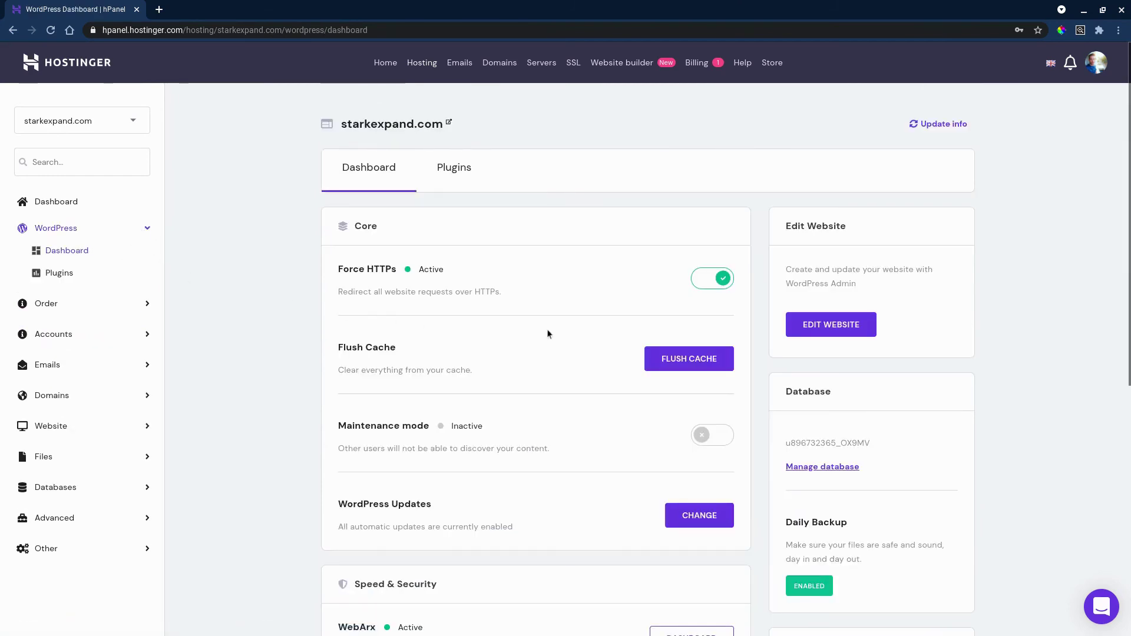
click(839, 330)
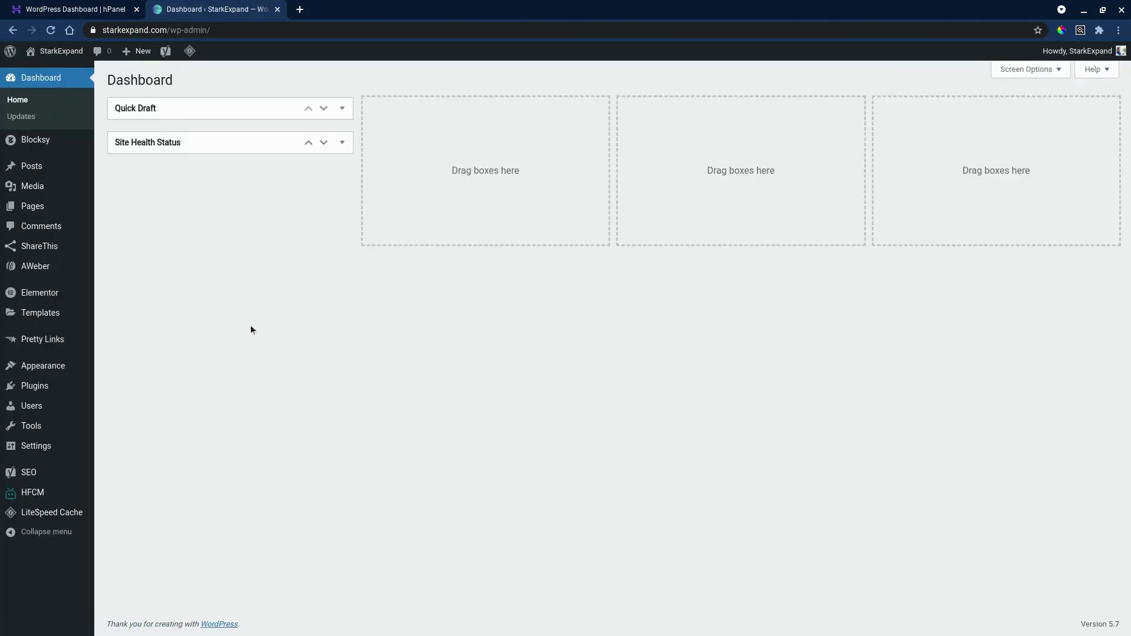
click(216, 31)
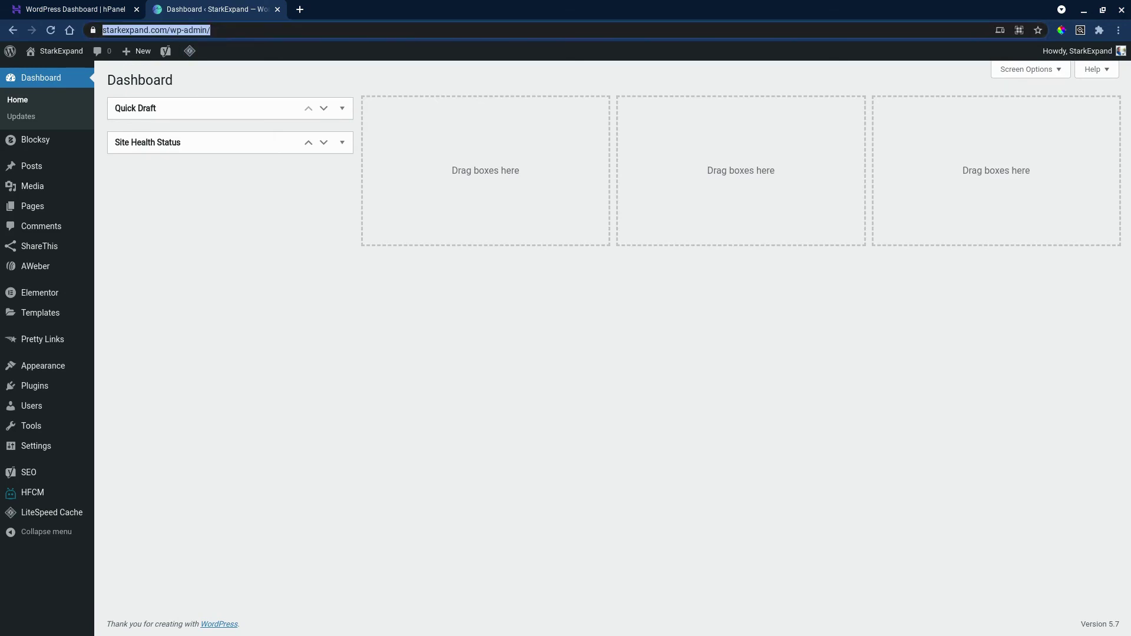
click(248, 331)
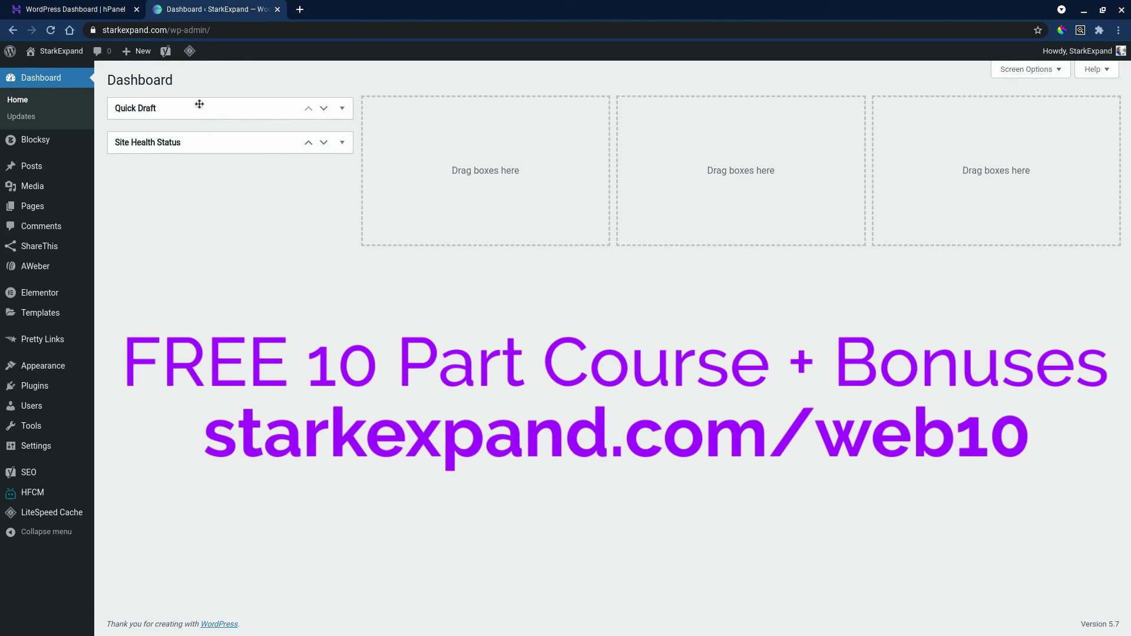
click(216, 31)
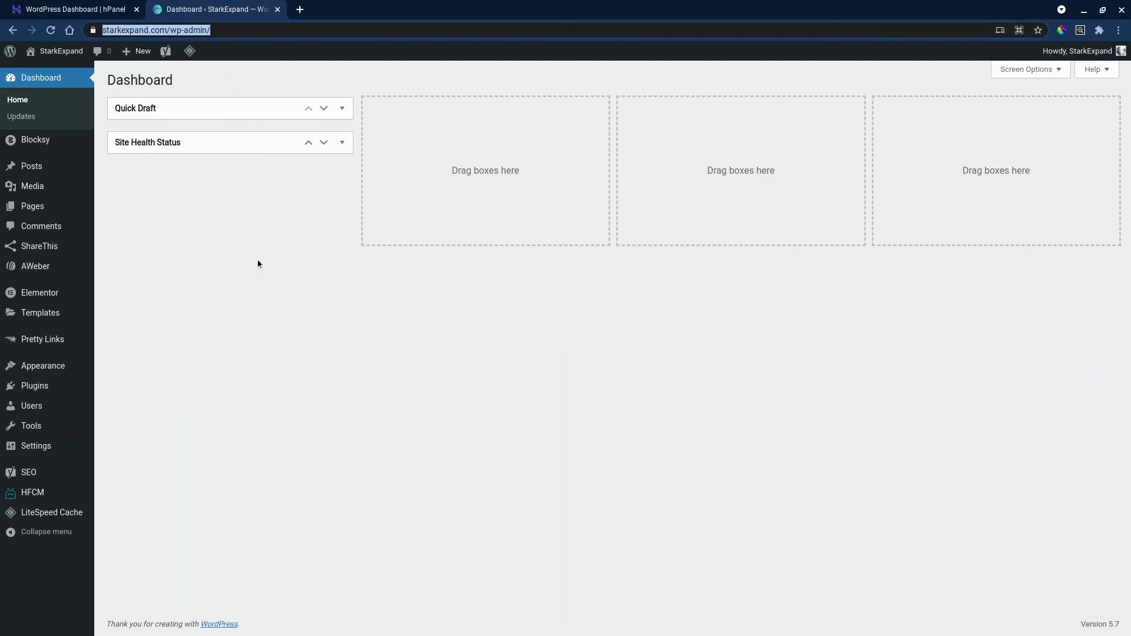
click(249, 334)
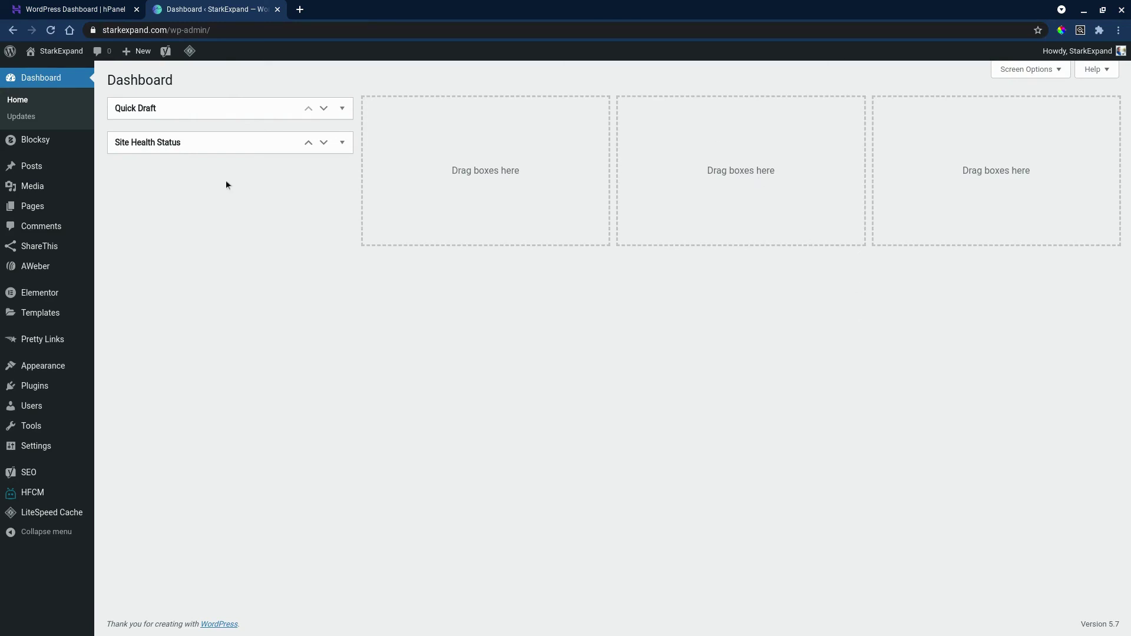
click(215, 32)
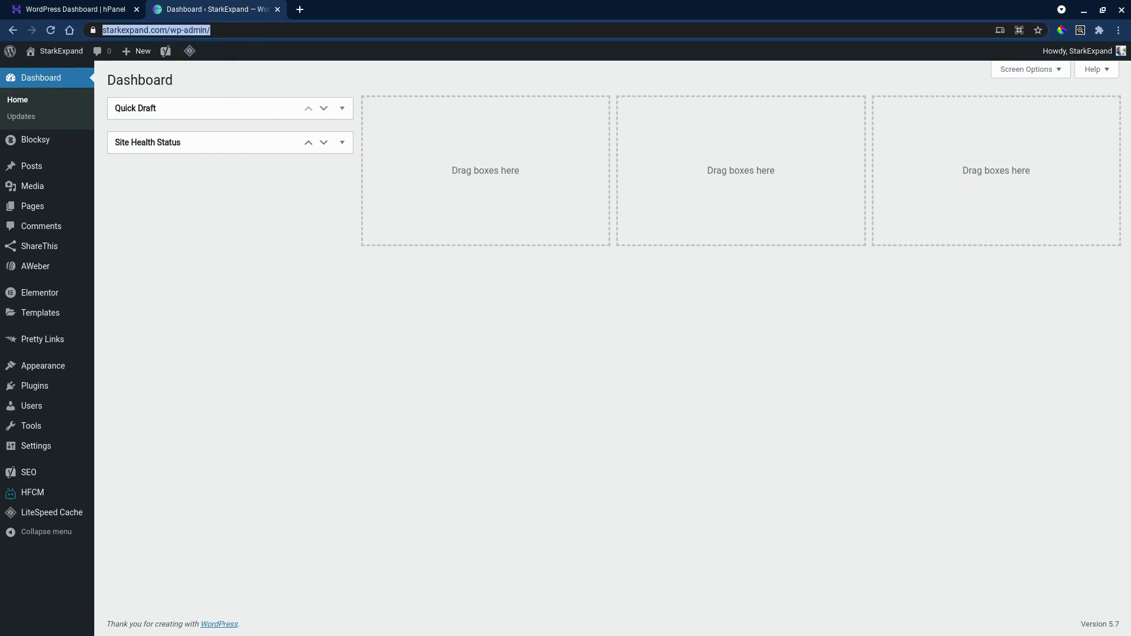
click(248, 336)
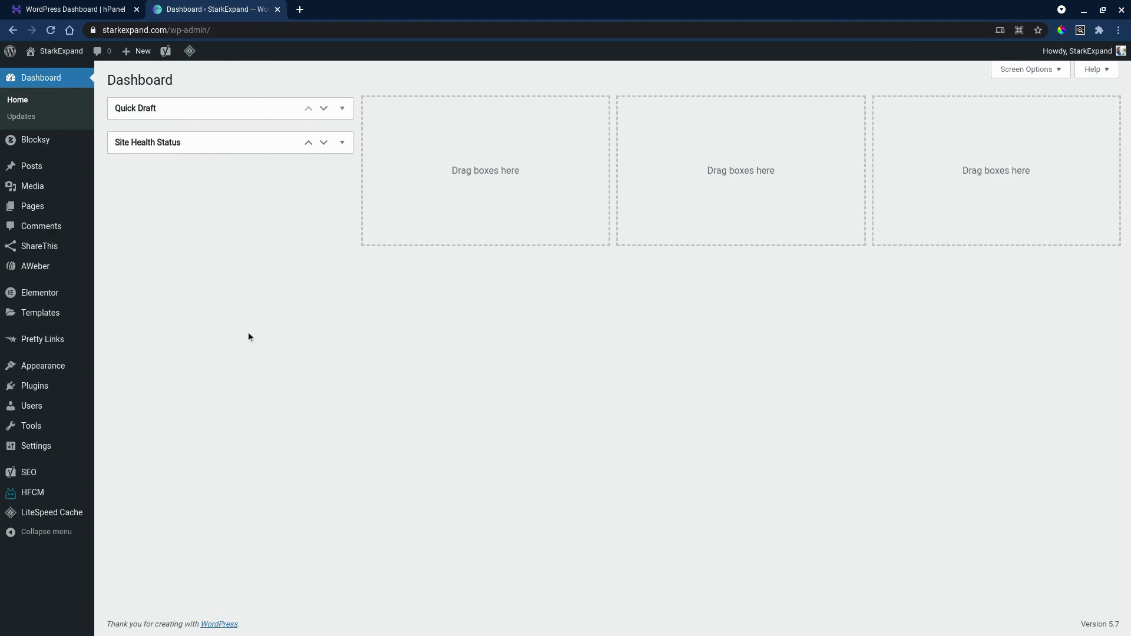